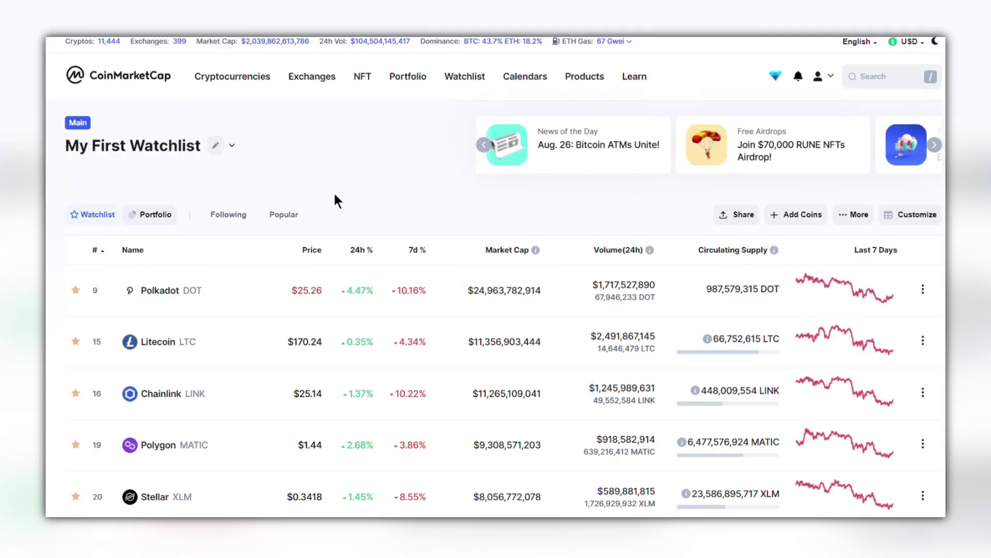
# Follow the top two popular watchlists, CryptoMoonShots 2021 and X100 Tokens 2021, so both show Unfollow
pyautogui.scroll(-3, 320, 202)
pyautogui.scroll(3, 314, 206)
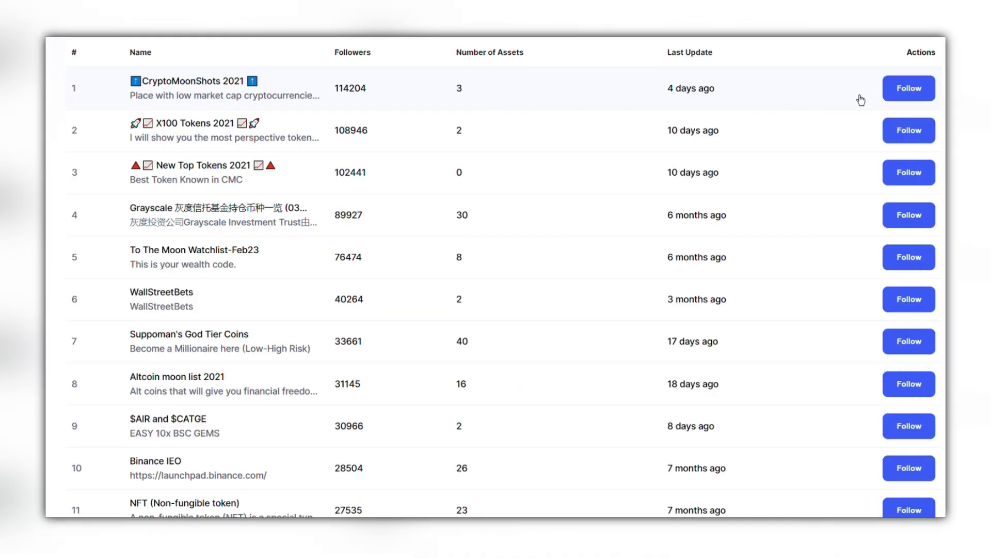
pyautogui.click(911, 97)
pyautogui.click(909, 135)
pyautogui.scroll(4, 668, 176)
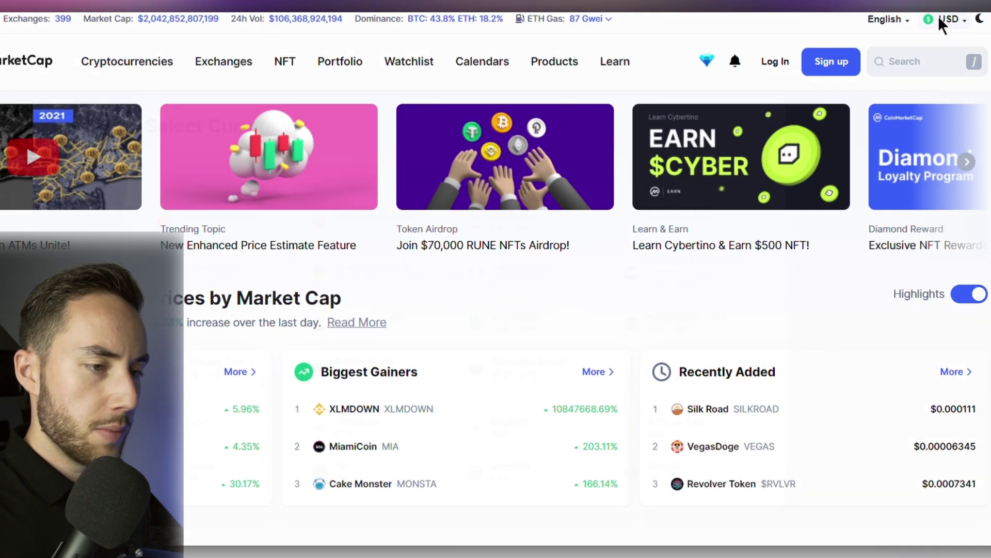
pyautogui.click(948, 19)
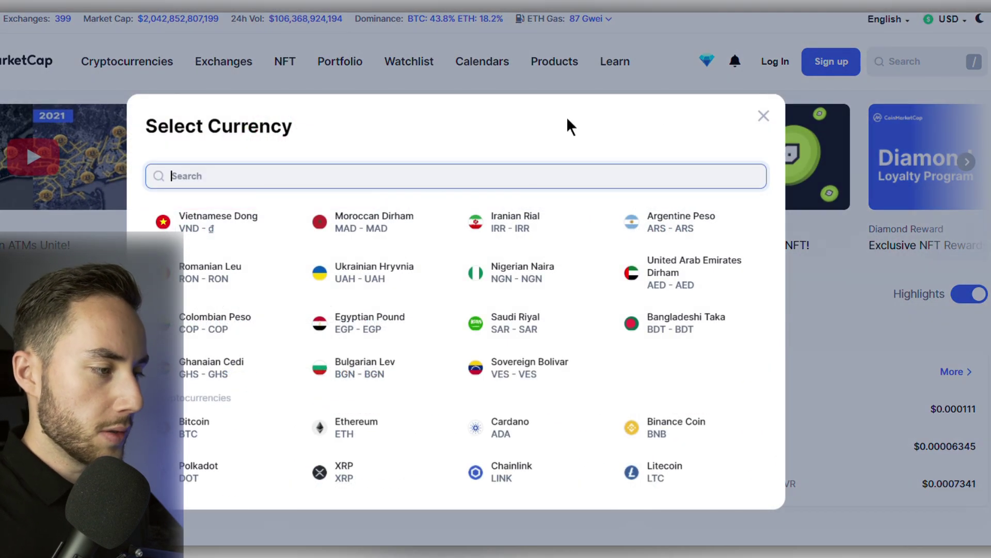
pyautogui.scroll(-1, 279, 284)
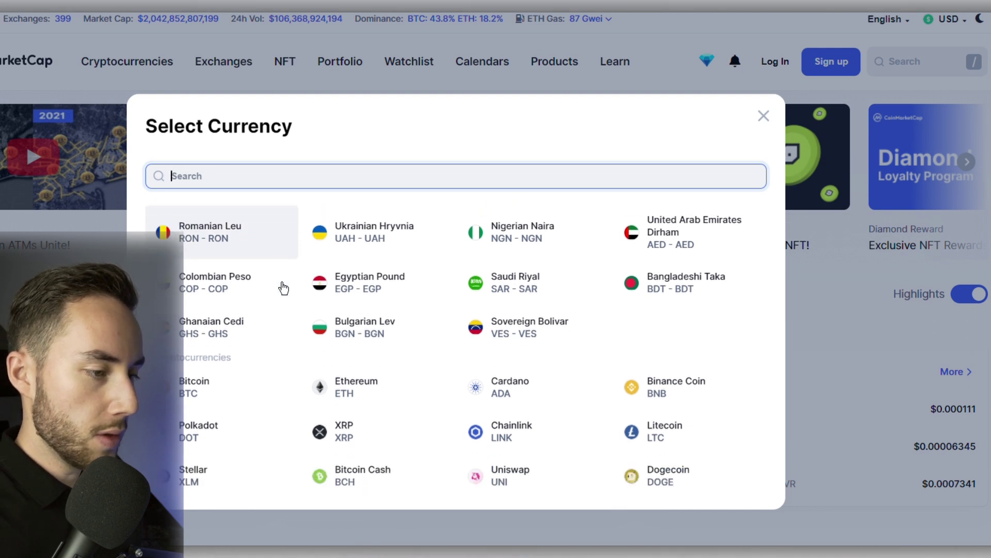
pyautogui.click(934, 23)
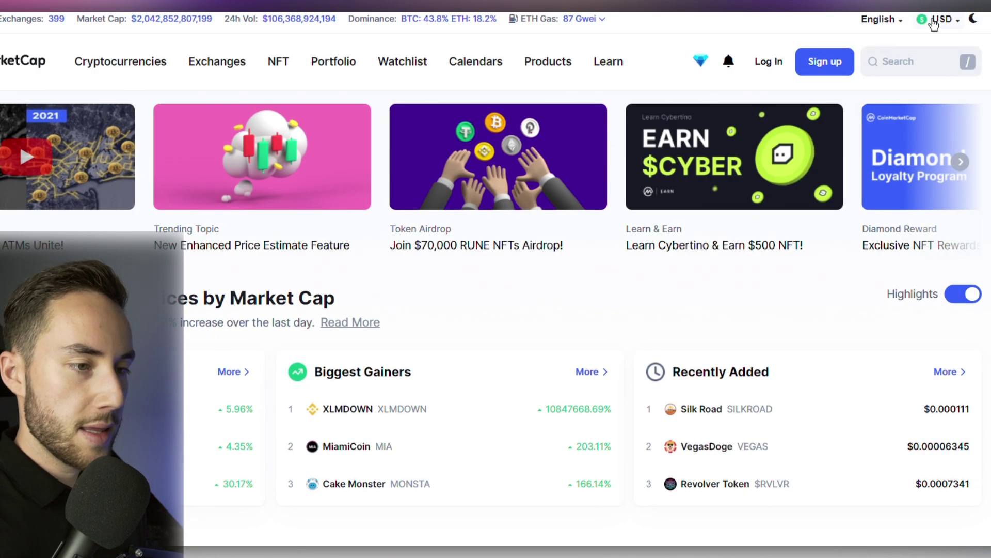
pyautogui.click(979, 26)
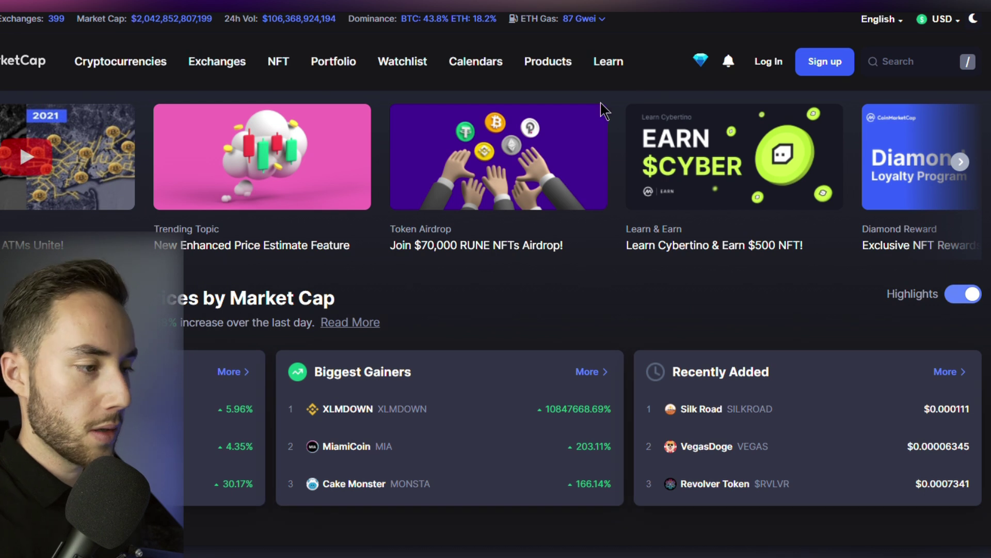
pyautogui.click(979, 26)
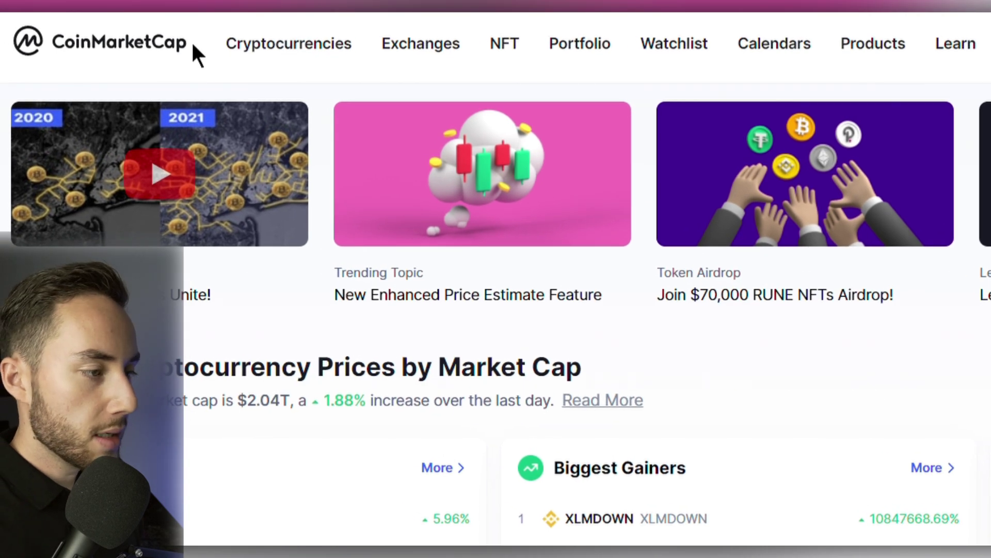
pyautogui.moveTo(360, 50)
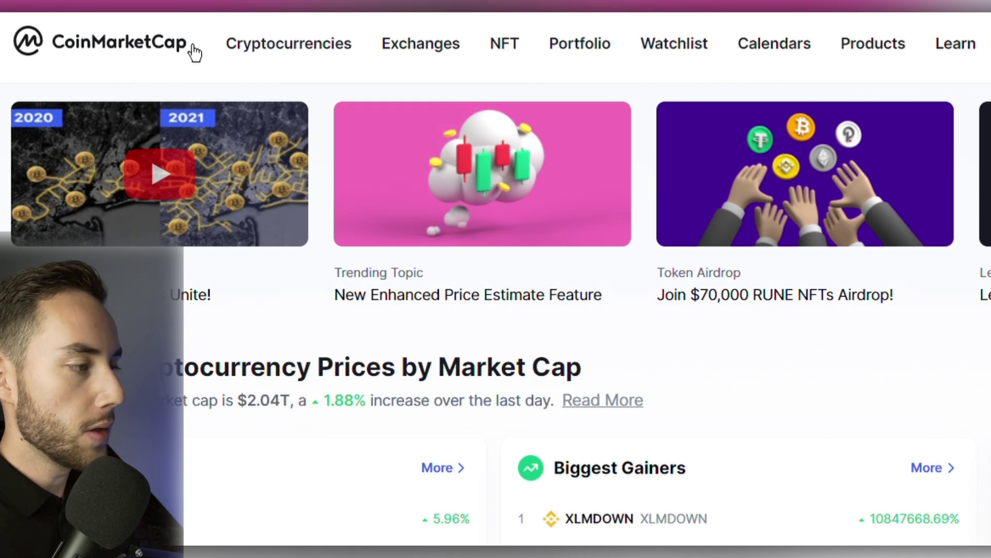
pyautogui.click(193, 52)
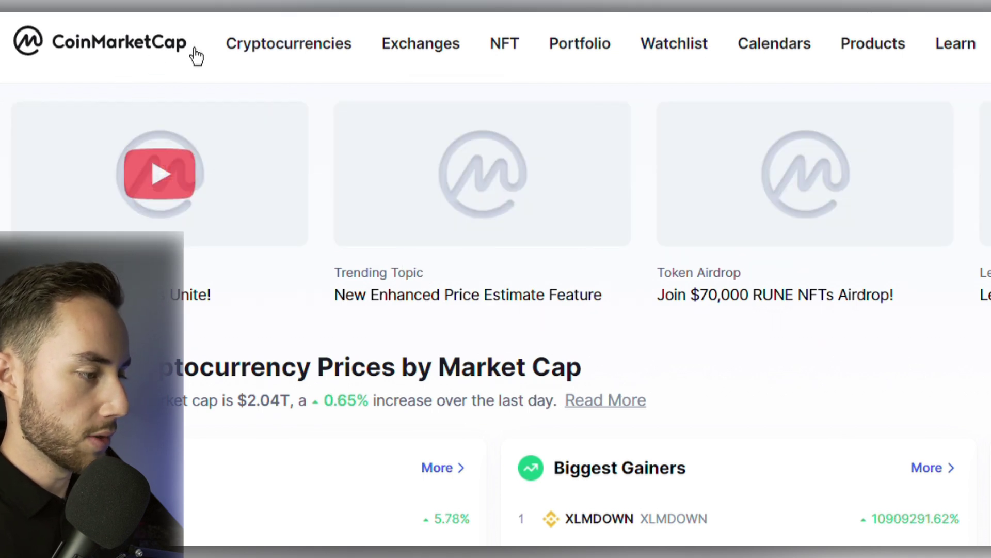
# From the Cryptocurrencies menu, view the Recently Added, price estimates and crypto legal-tender countries pages
pyautogui.moveTo(272, 51)
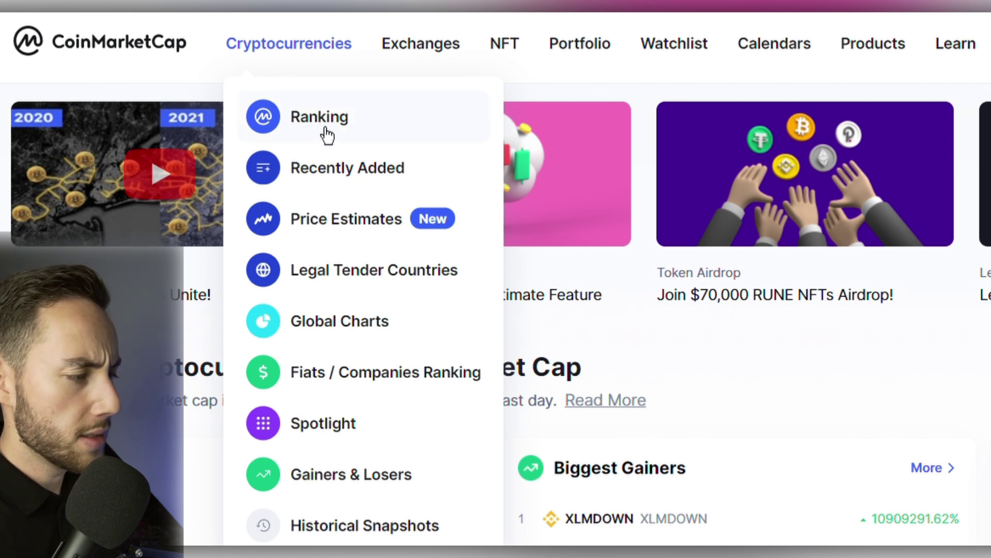
pyautogui.scroll(-5, 592, 248)
pyautogui.scroll(5, 587, 242)
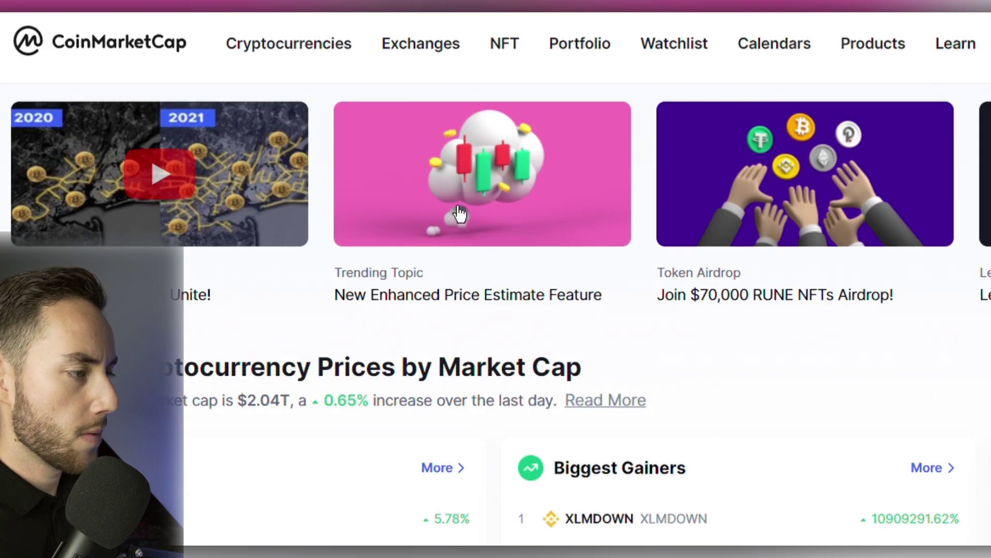
pyautogui.moveTo(332, 82)
pyautogui.click(347, 165)
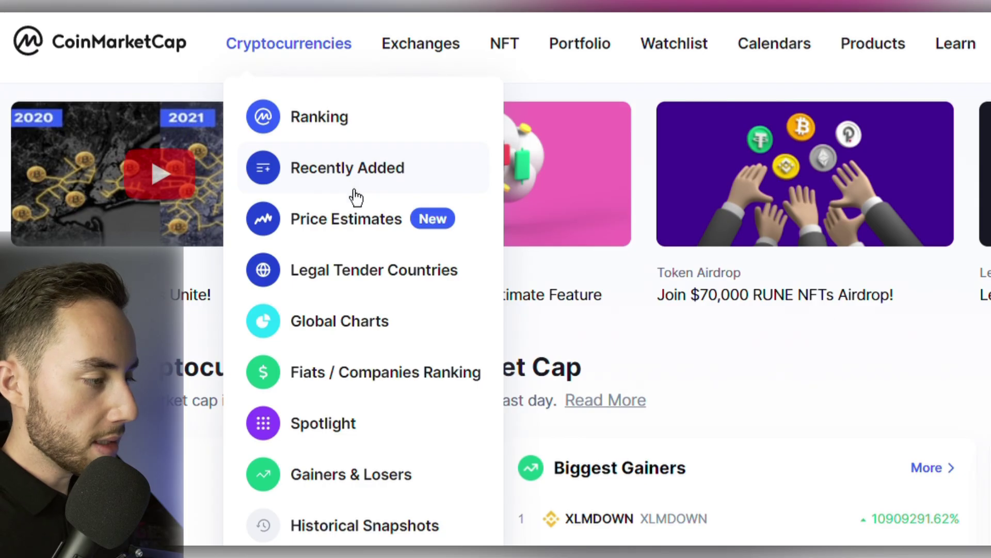
pyautogui.click(355, 221)
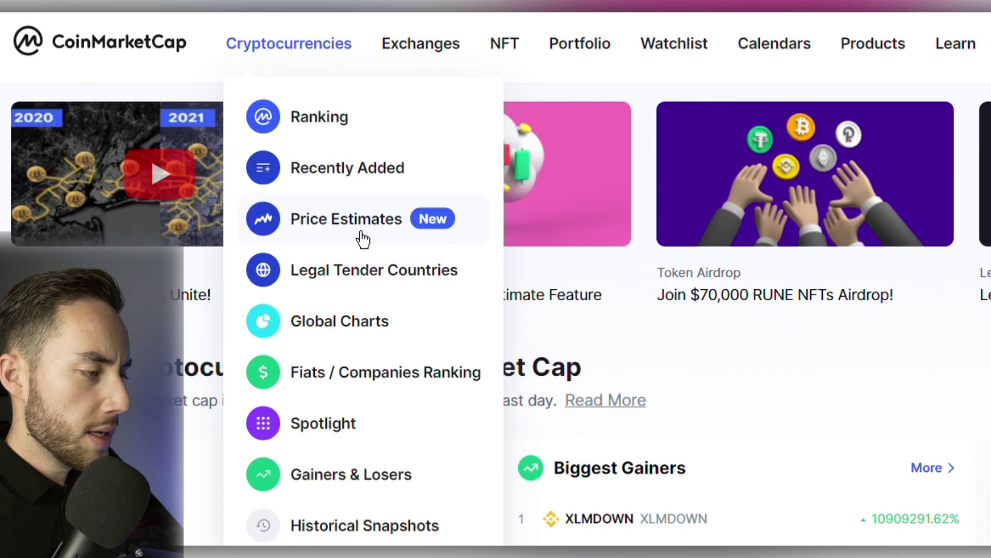
pyautogui.click(376, 285)
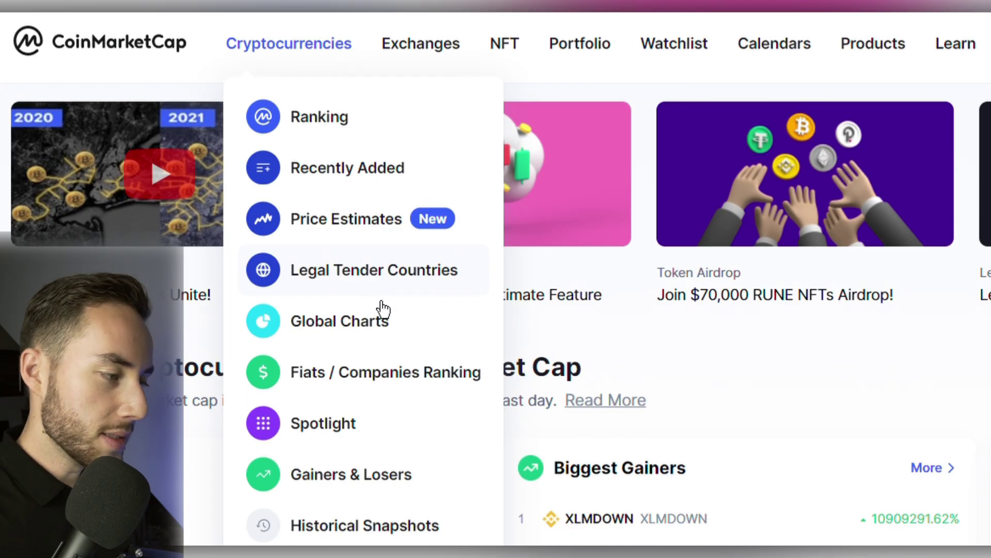
# View the global charts, fiat comparison, Spotlight and Historical Snapshots pages, then show the Exchanges menu
pyautogui.click(381, 318)
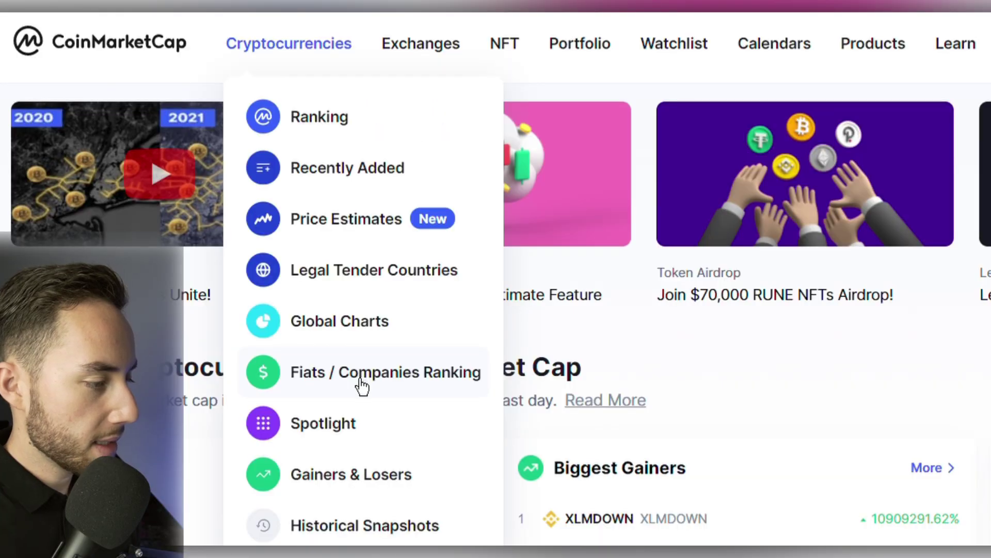
pyautogui.click(361, 383)
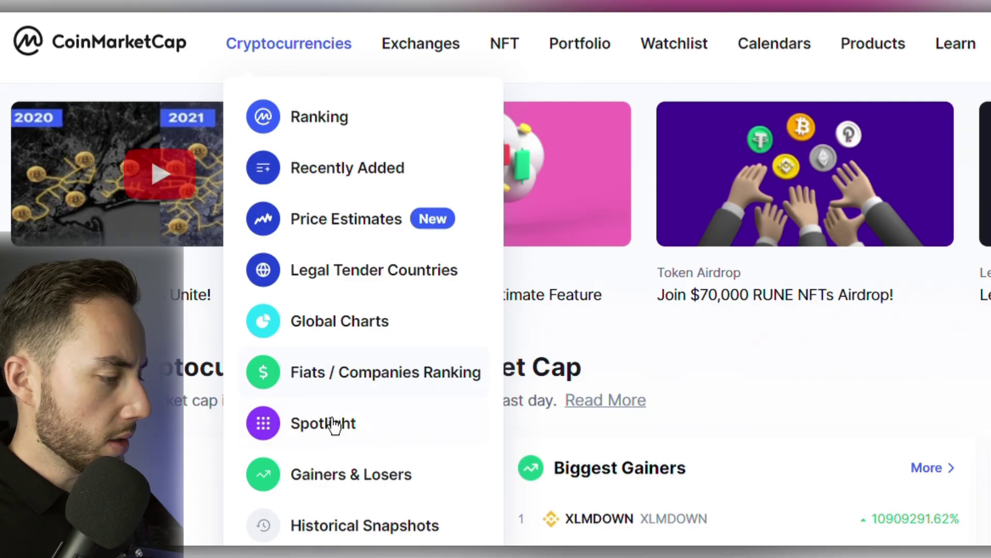
pyautogui.click(333, 423)
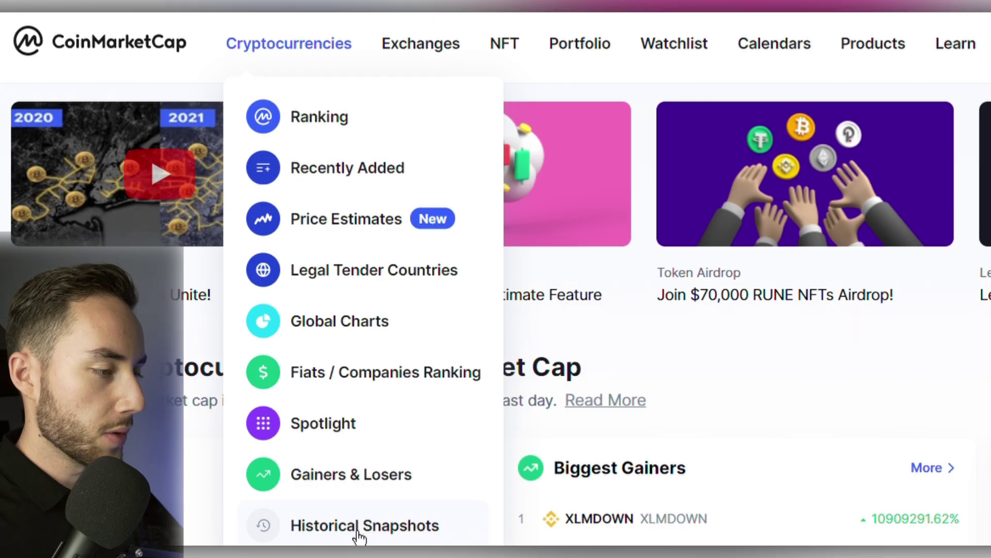
pyautogui.click(354, 536)
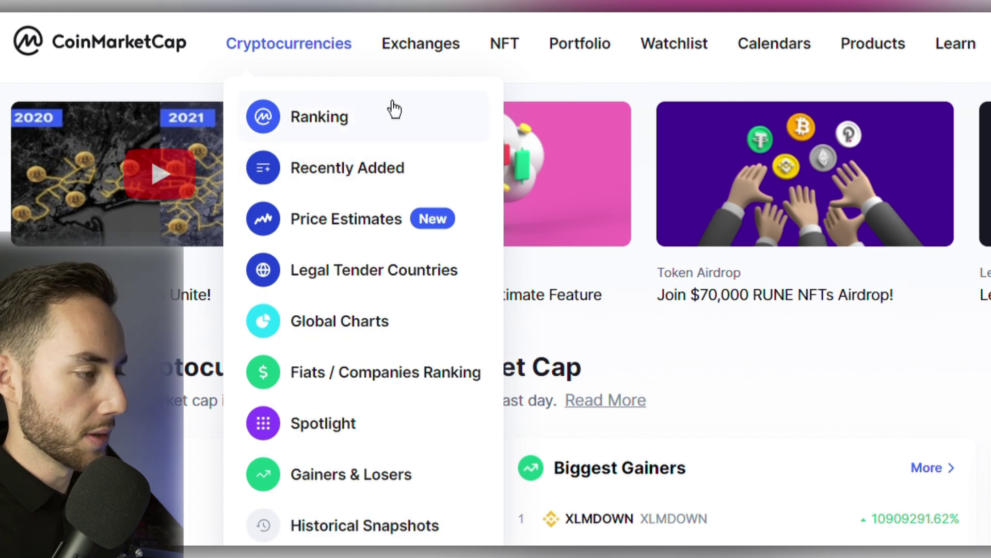
pyautogui.moveTo(442, 77)
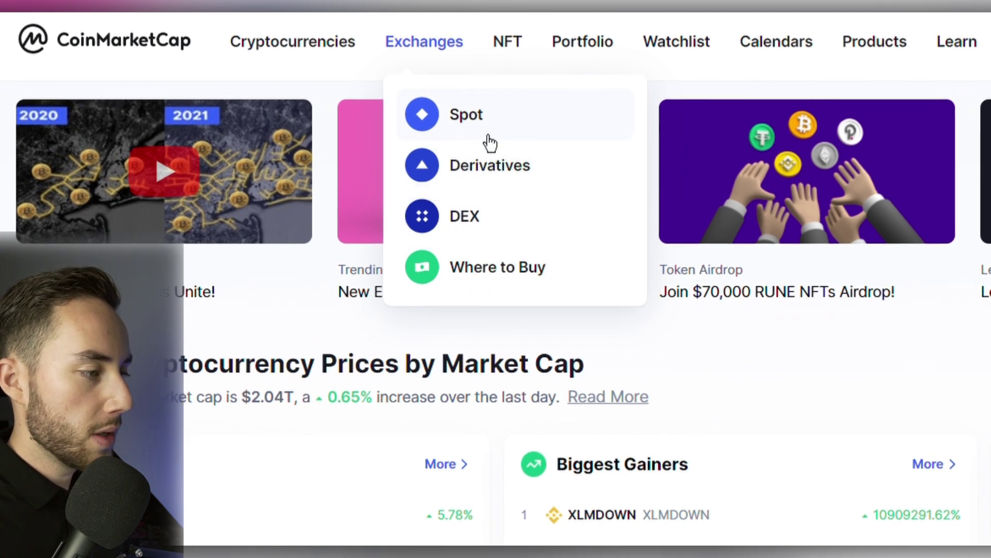
pyautogui.click(487, 141)
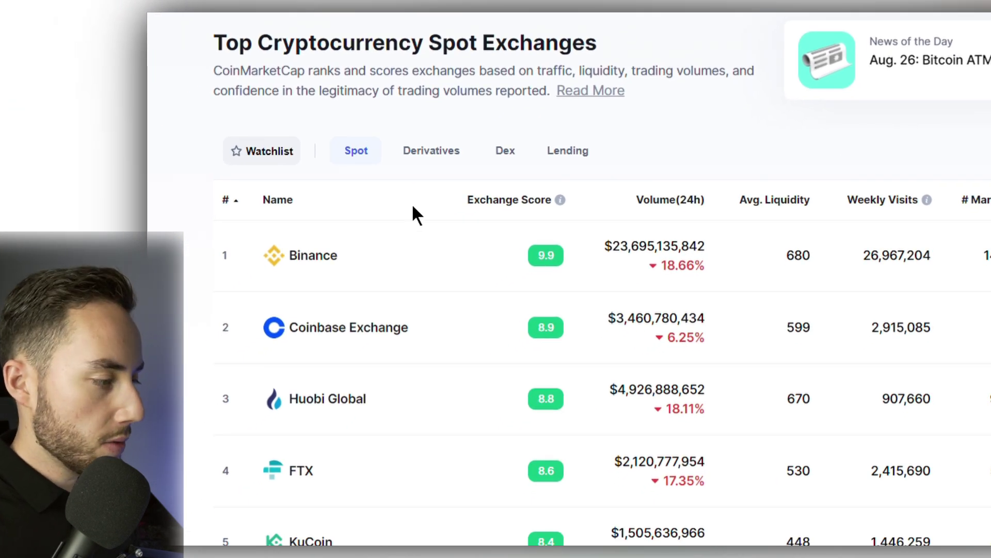
pyautogui.scroll(-6, 432, 222)
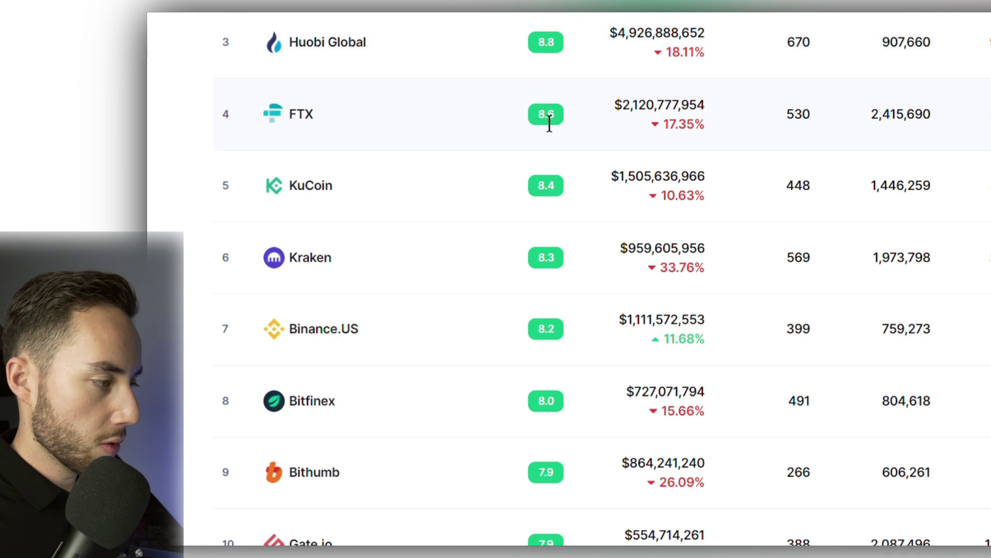
pyautogui.scroll(-5, 559, 199)
pyautogui.scroll(8, 451, 99)
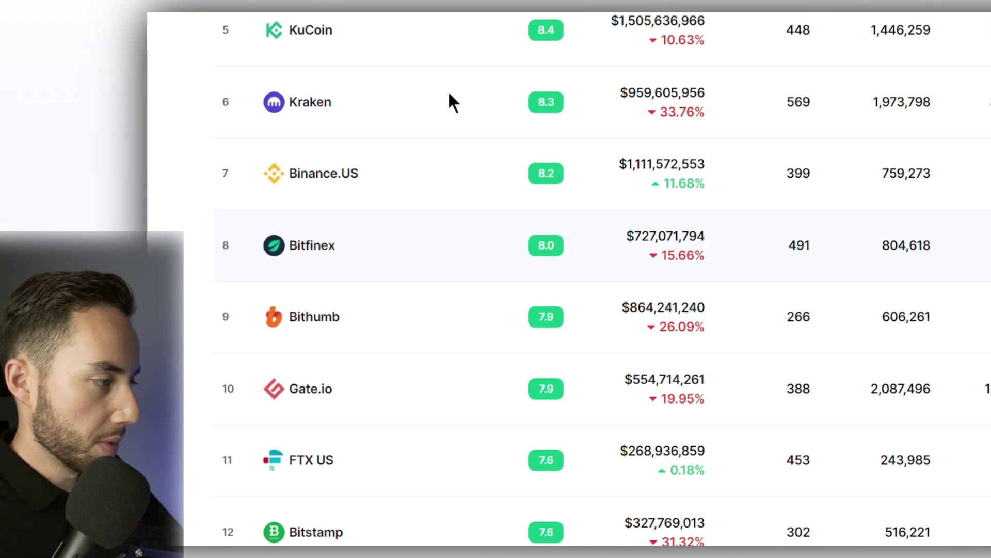
pyautogui.scroll(-20, 451, 190)
pyautogui.scroll(-1, 449, 207)
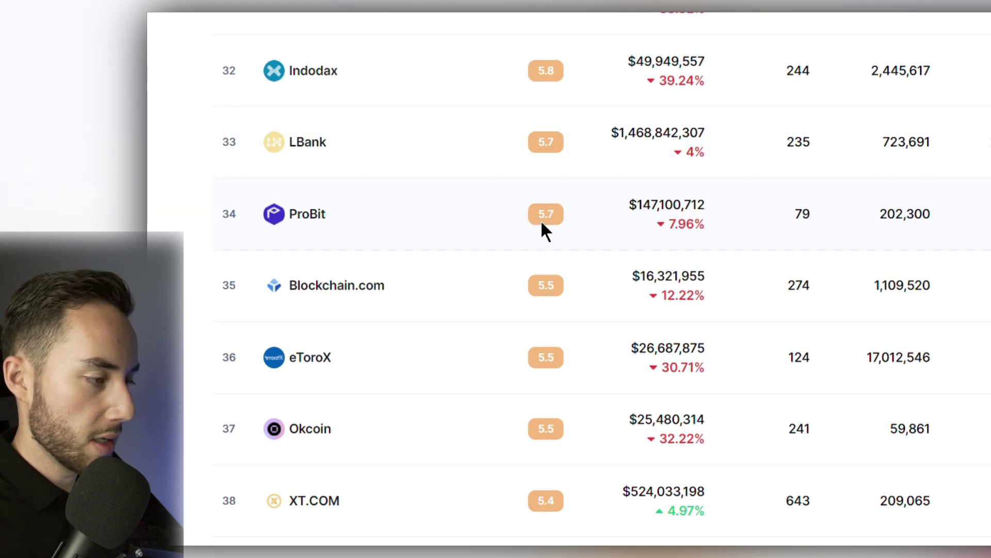
pyautogui.scroll(20, 559, 230)
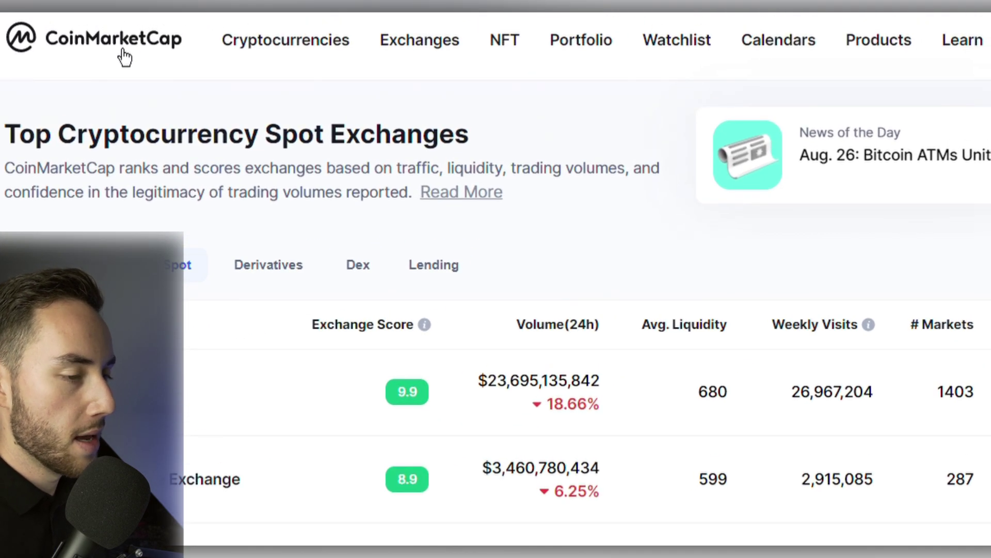
pyautogui.click(125, 63)
pyautogui.moveTo(444, 80)
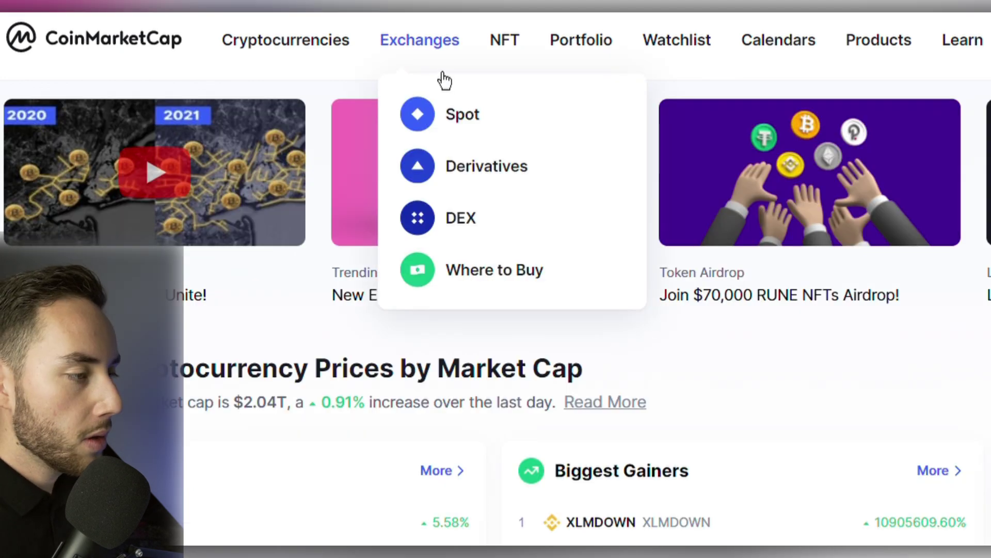
# Open the NFT collections ranking, led by Art Blocks, and scroll through the collections table
pyautogui.click(515, 60)
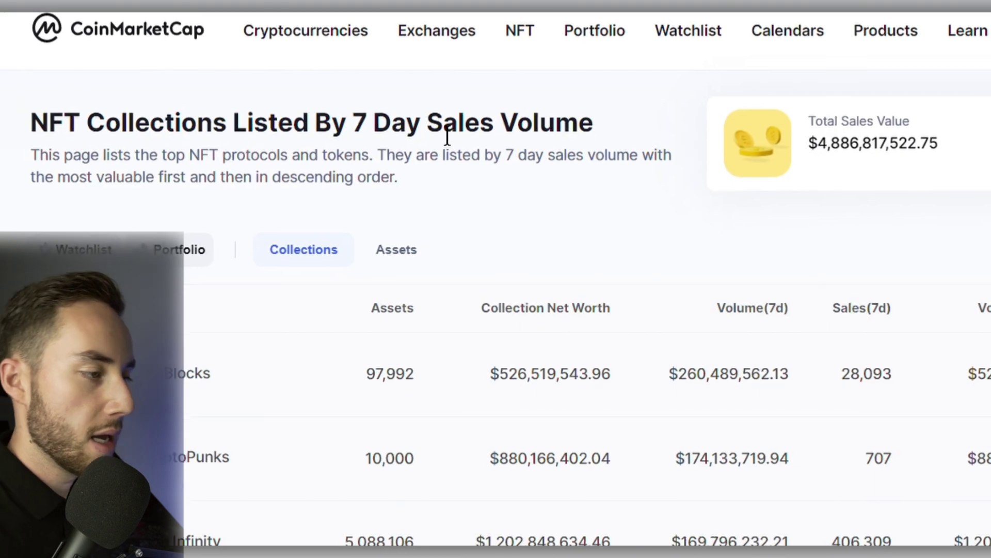
pyautogui.scroll(-5, 426, 131)
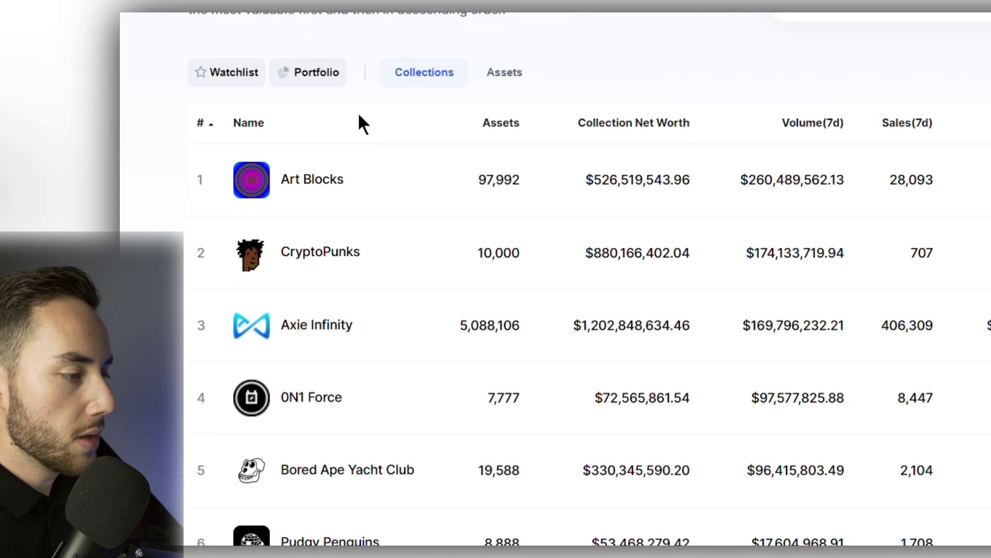
pyautogui.scroll(3, 462, 165)
pyautogui.scroll(-3, 470, 199)
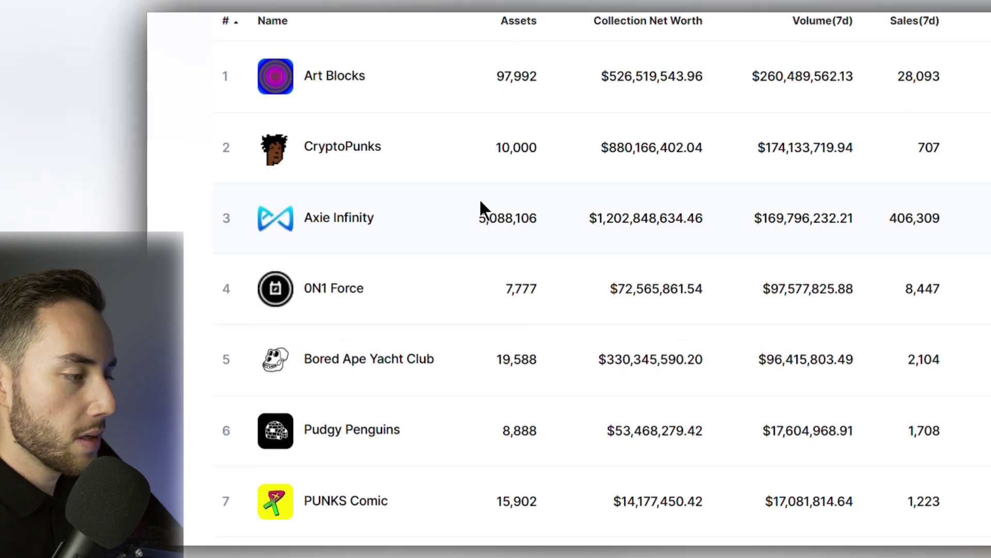
pyautogui.scroll(3, 510, 225)
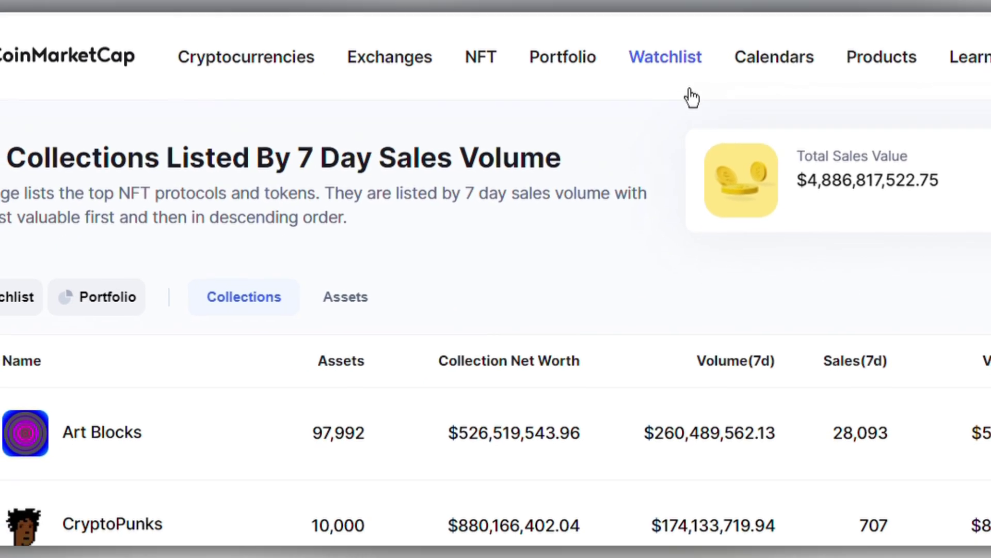
pyautogui.moveTo(762, 91)
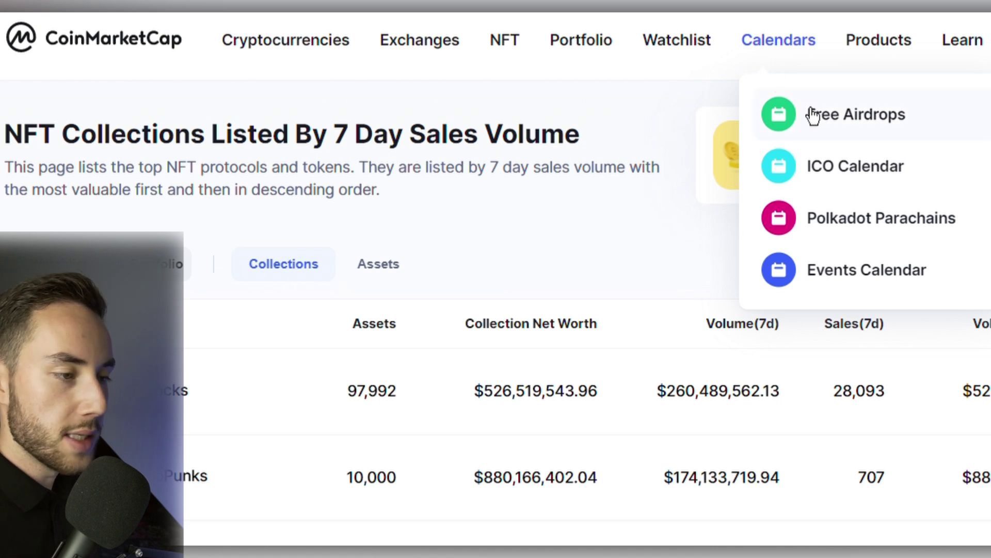
pyautogui.click(843, 181)
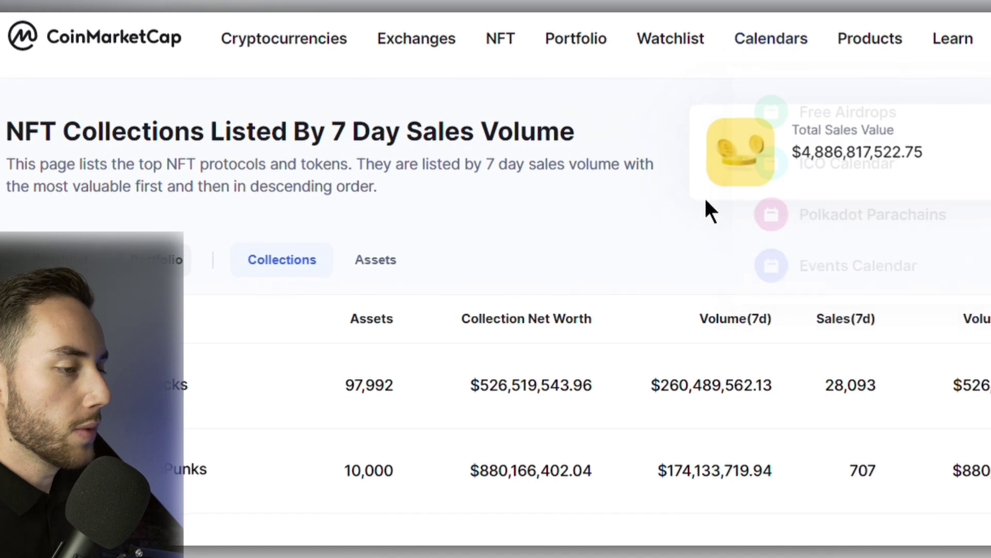
pyautogui.scroll(-3, 434, 243)
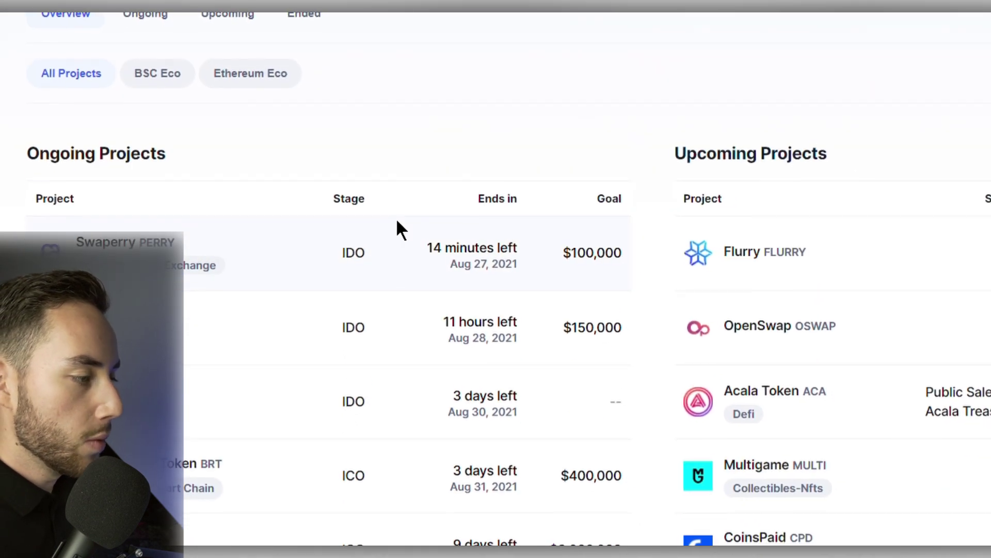
pyautogui.scroll(-2, 346, 245)
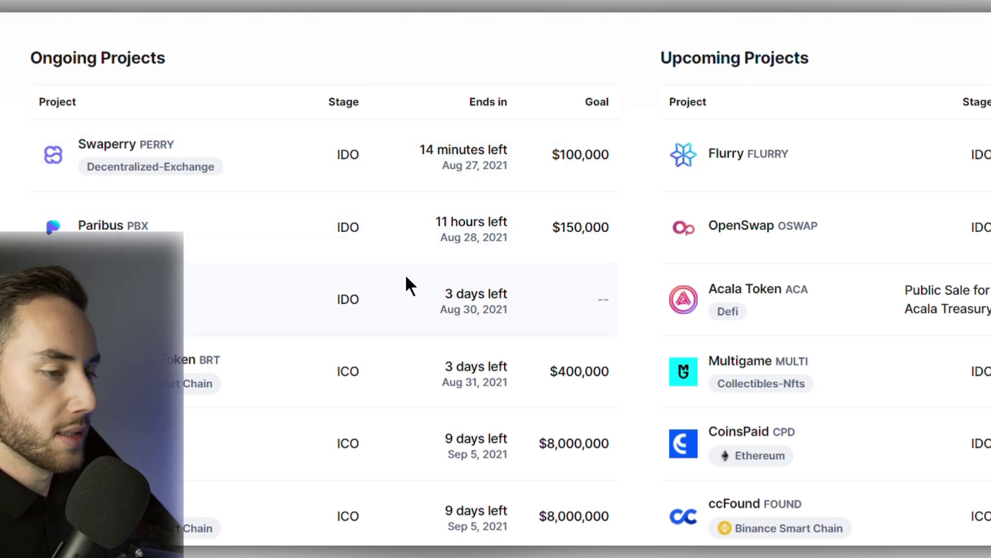
pyautogui.scroll(-5, 406, 279)
pyautogui.scroll(5, 423, 281)
pyautogui.scroll(5, 414, 289)
pyautogui.moveTo(759, 35)
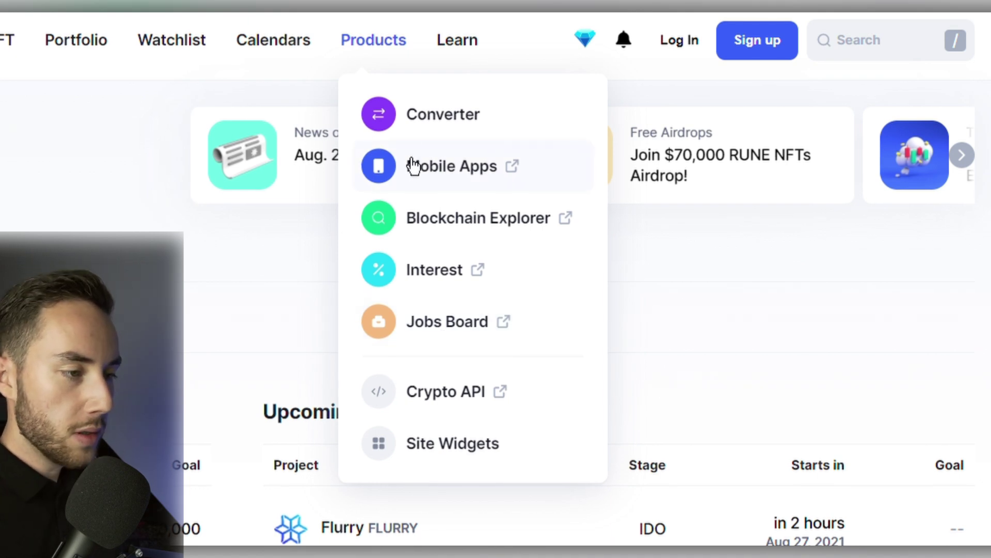
# Open the Alexandria learning site from the Learn menu and scroll through its posts
pyautogui.moveTo(470, 60)
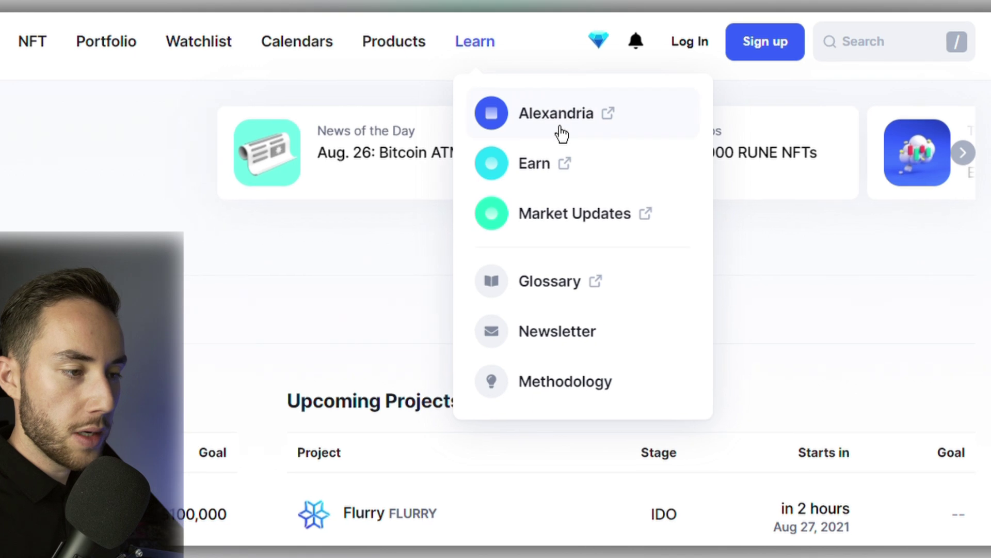
pyautogui.click(543, 114)
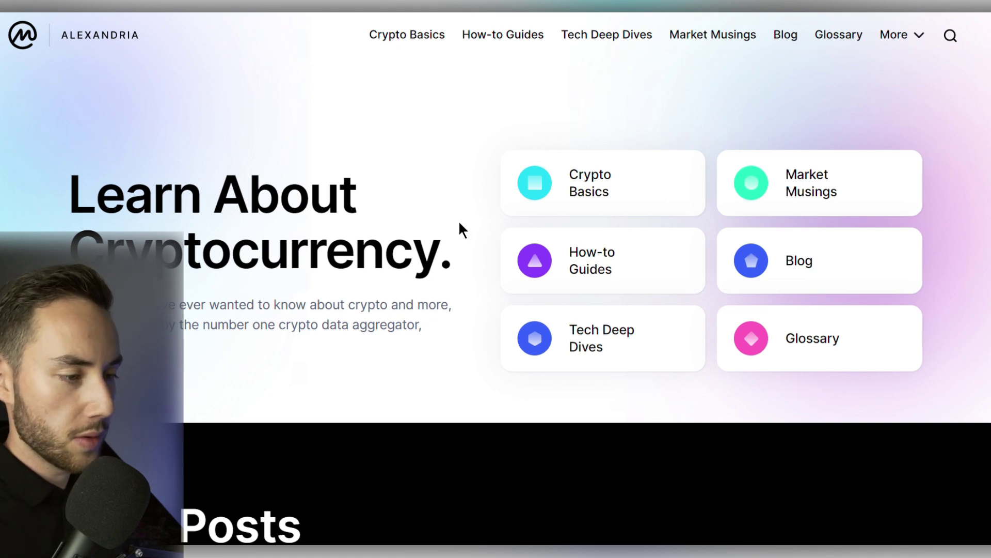
pyautogui.scroll(-5, 329, 227)
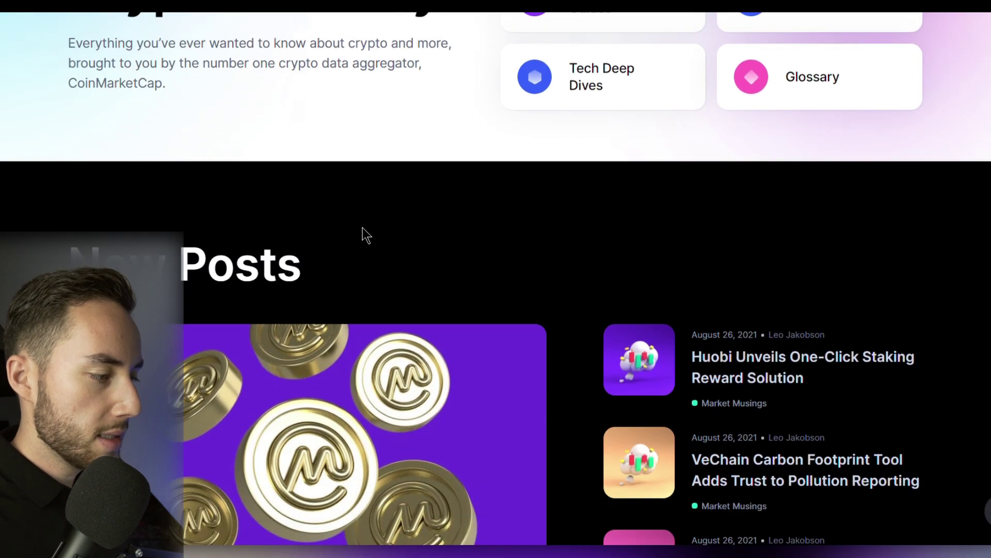
pyautogui.scroll(5, 363, 234)
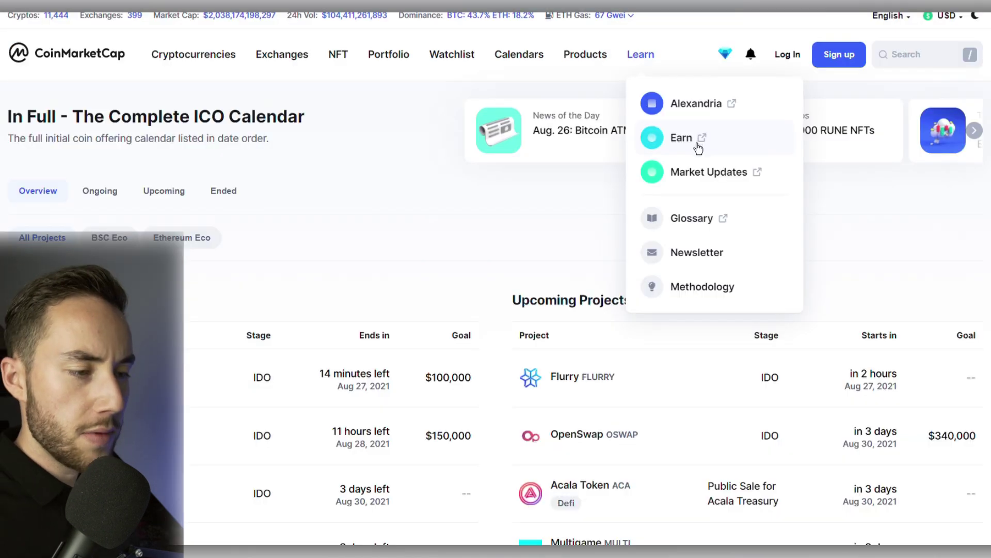
# Browse the Earn learn-and-earn page, then bring up the header search with trending coins
pyautogui.click(698, 148)
pyautogui.scroll(-5, 399, 133)
pyautogui.scroll(-5, 411, 140)
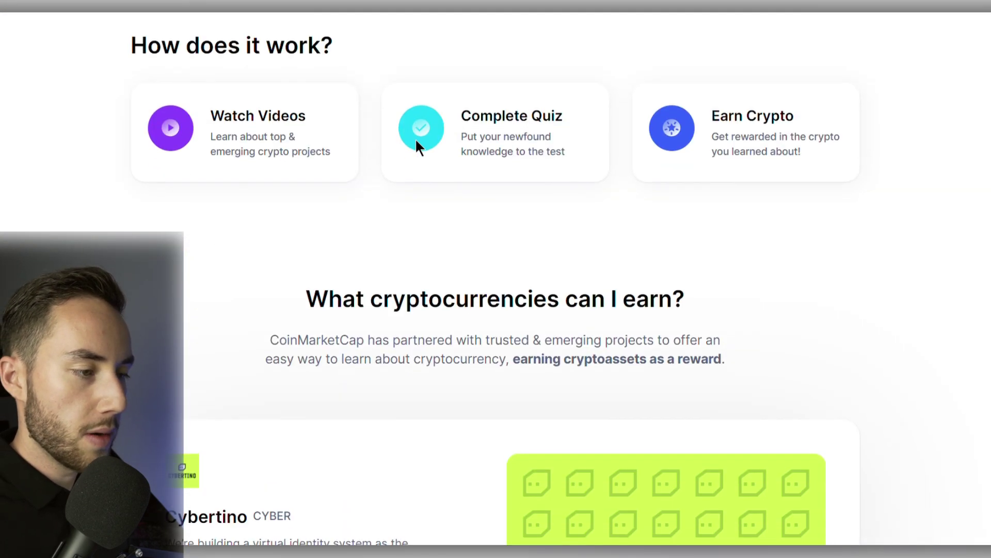
pyautogui.scroll(2, 733, 213)
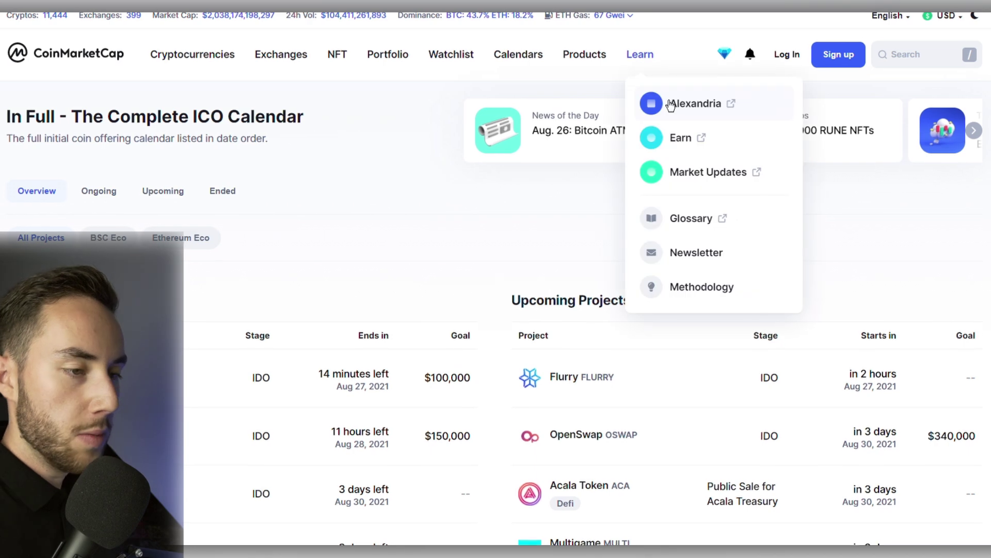
pyautogui.click(901, 58)
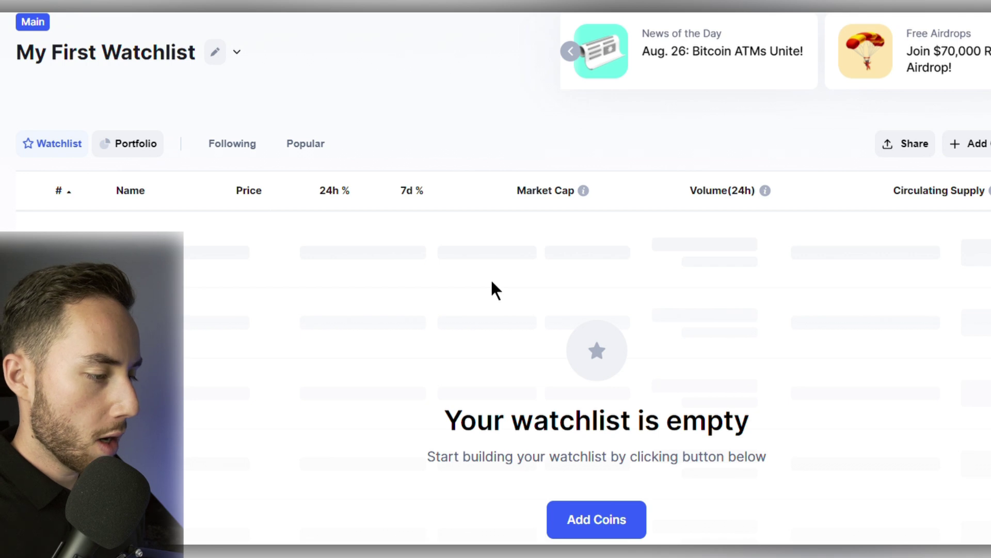
# Add Polkadot (DOT) to the empty My First Watchlist via Add Coins, then return home
pyautogui.scroll(-2, 491, 289)
pyautogui.scroll(-2, 490, 289)
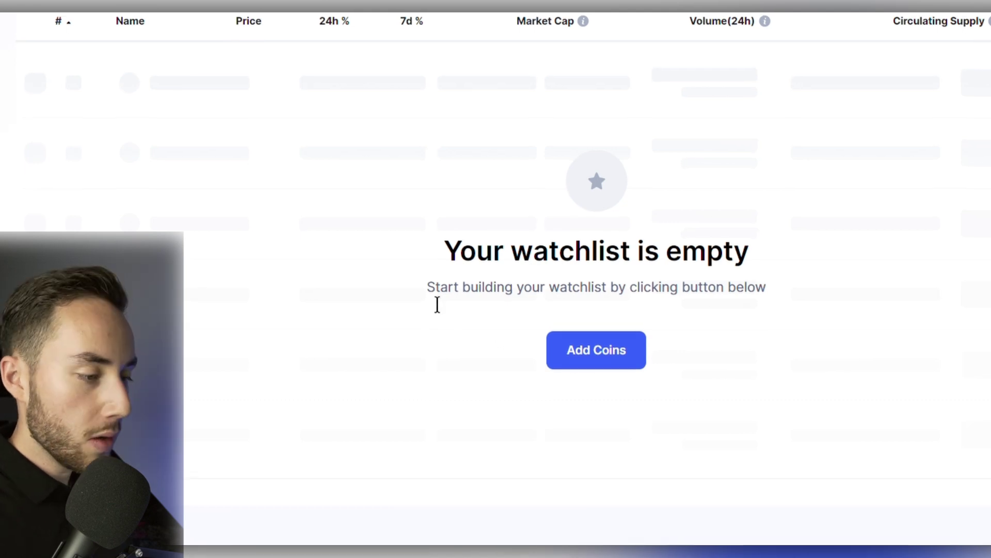
pyautogui.click(570, 382)
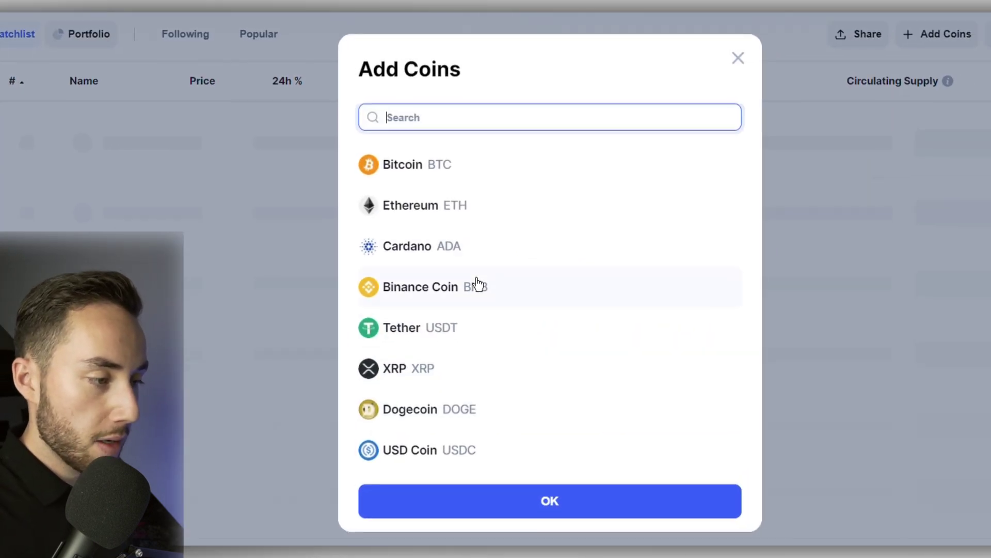
pyautogui.scroll(-3, 496, 227)
pyautogui.scroll(-3, 460, 263)
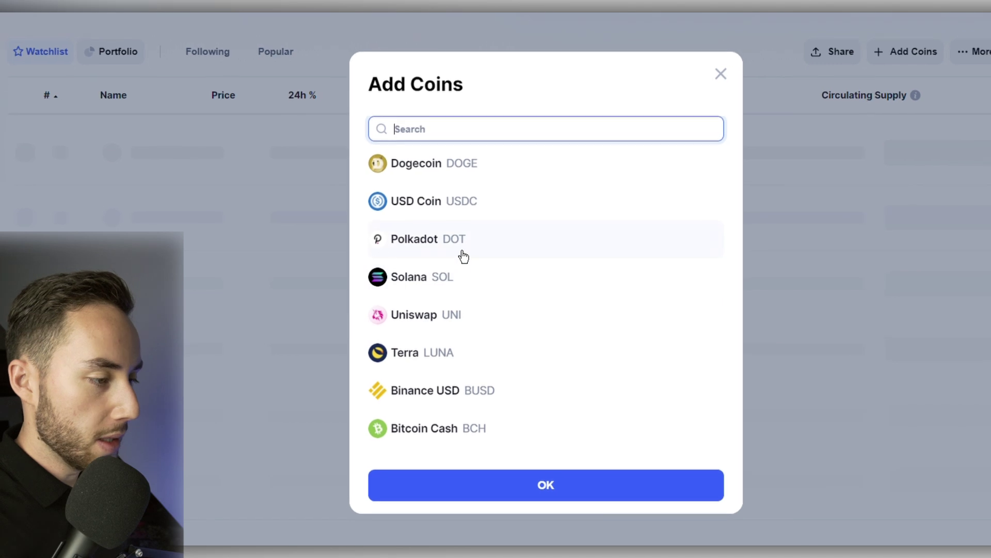
pyautogui.click(460, 251)
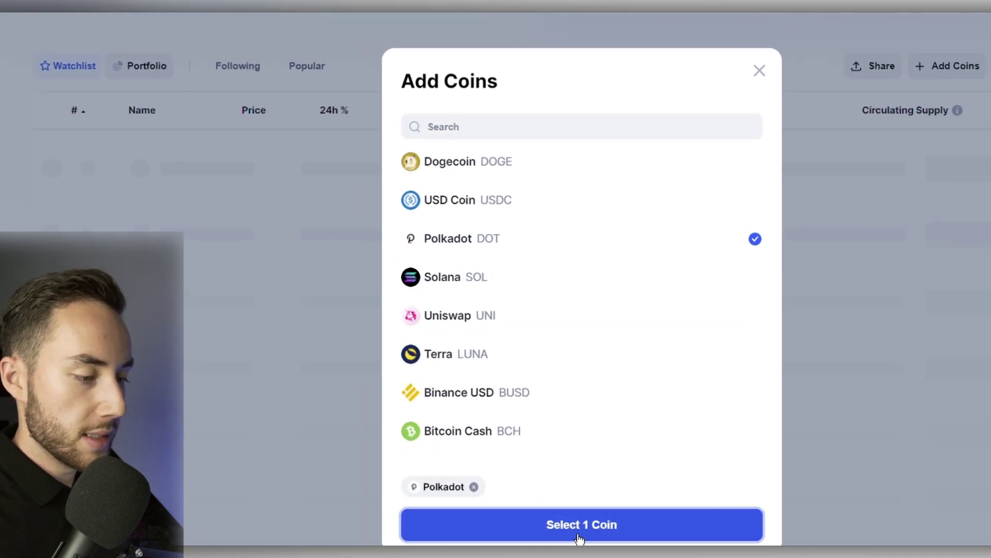
pyautogui.click(541, 504)
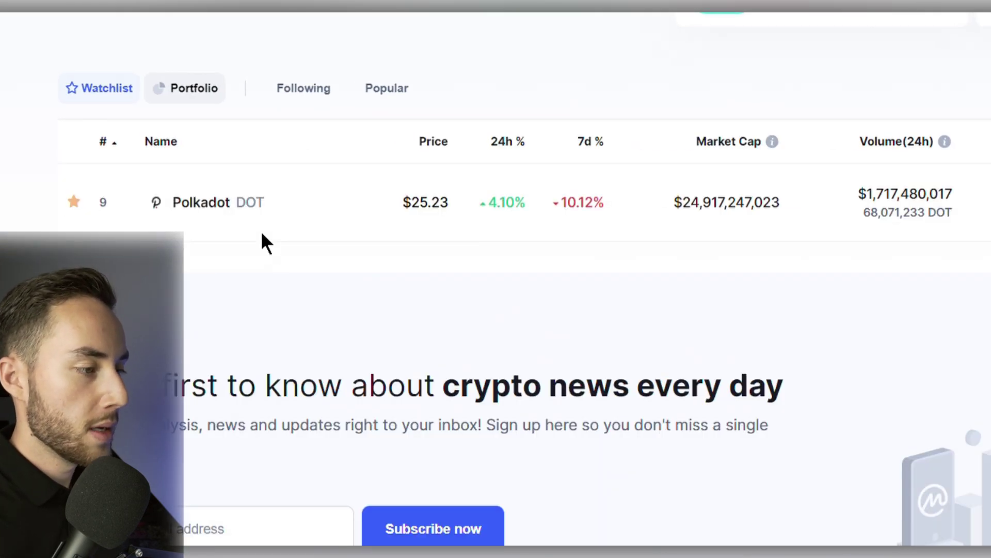
pyautogui.scroll(3, 196, 222)
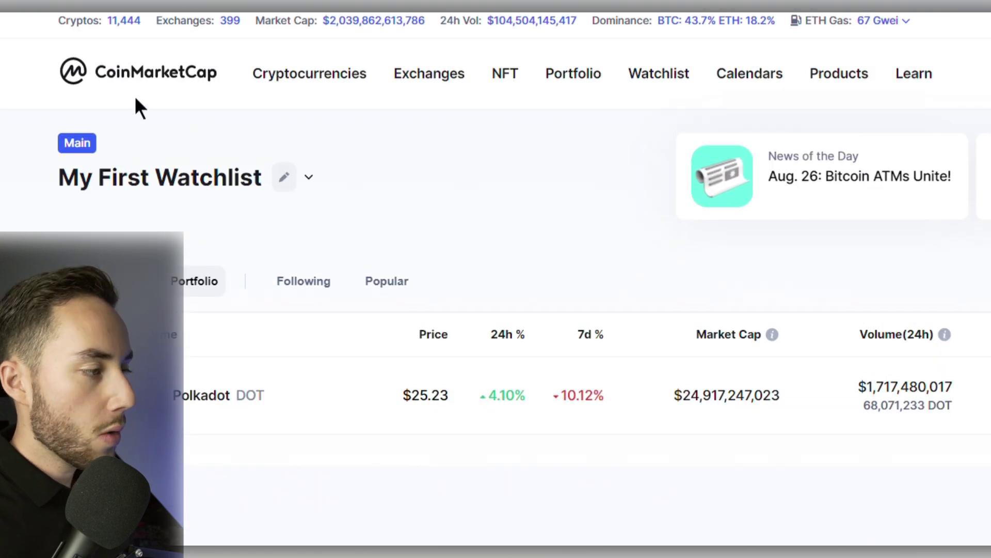
pyautogui.click(155, 92)
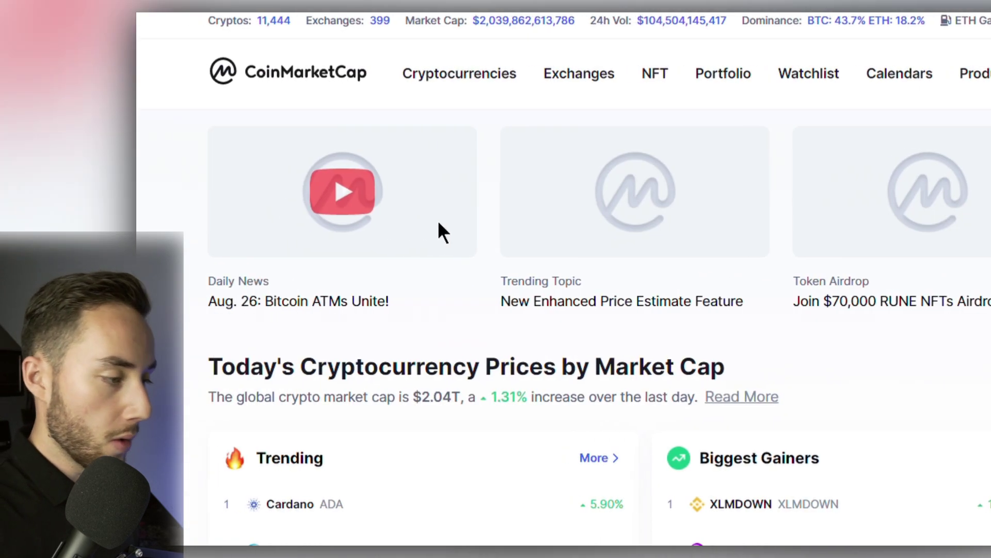
# Star Litecoin in the homepage price table, unstar it, then star it again to keep it
pyautogui.scroll(-12, 474, 310)
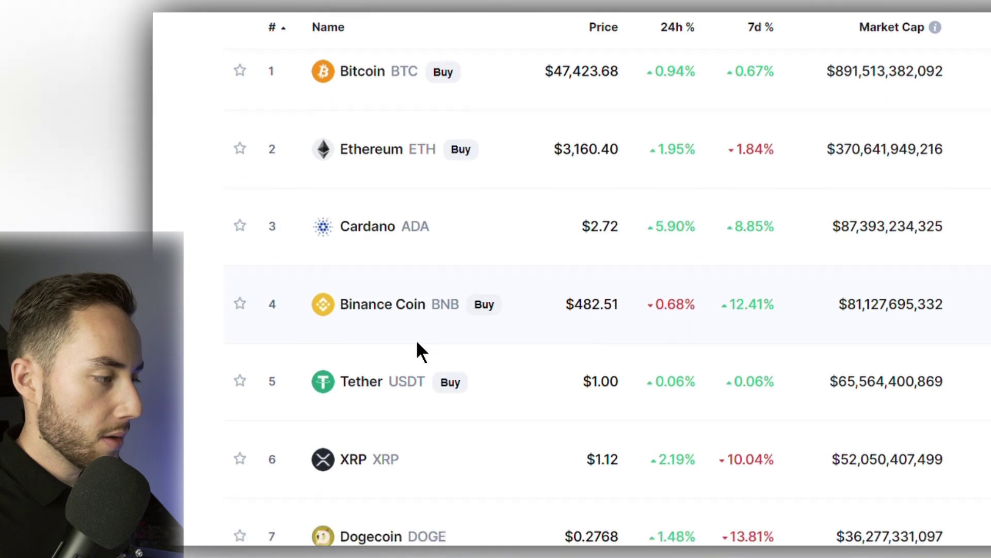
pyautogui.scroll(-1, 341, 356)
pyautogui.scroll(13, 361, 343)
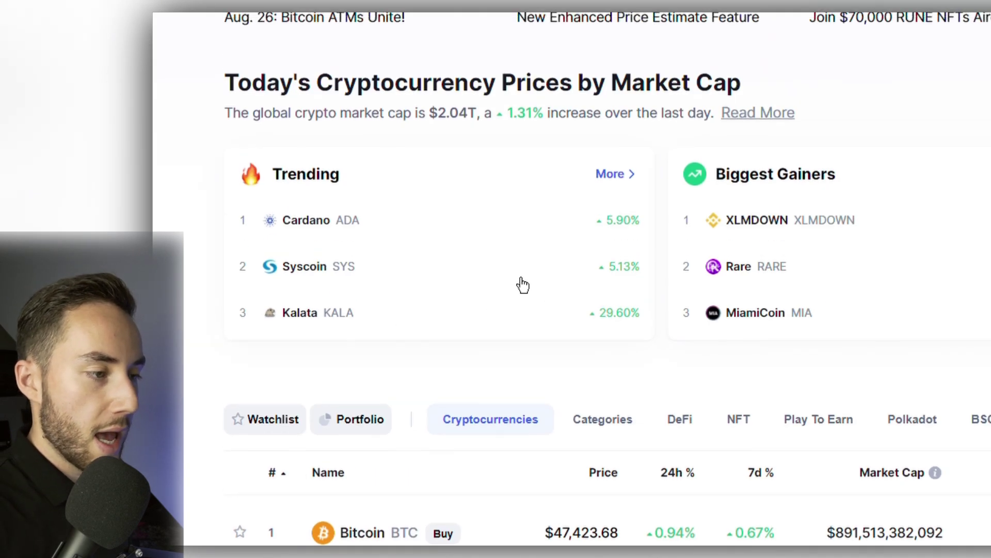
pyautogui.scroll(-20, 512, 398)
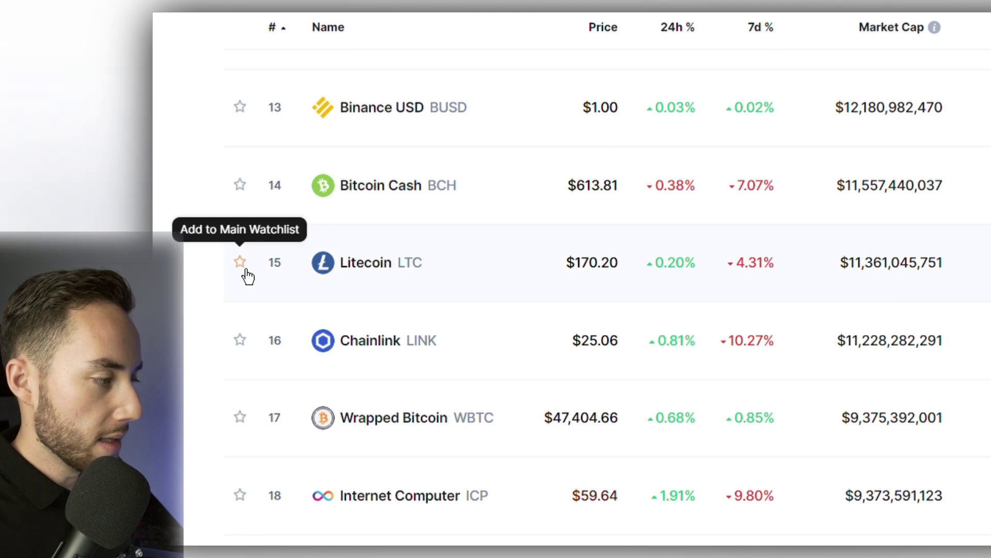
pyautogui.click(248, 273)
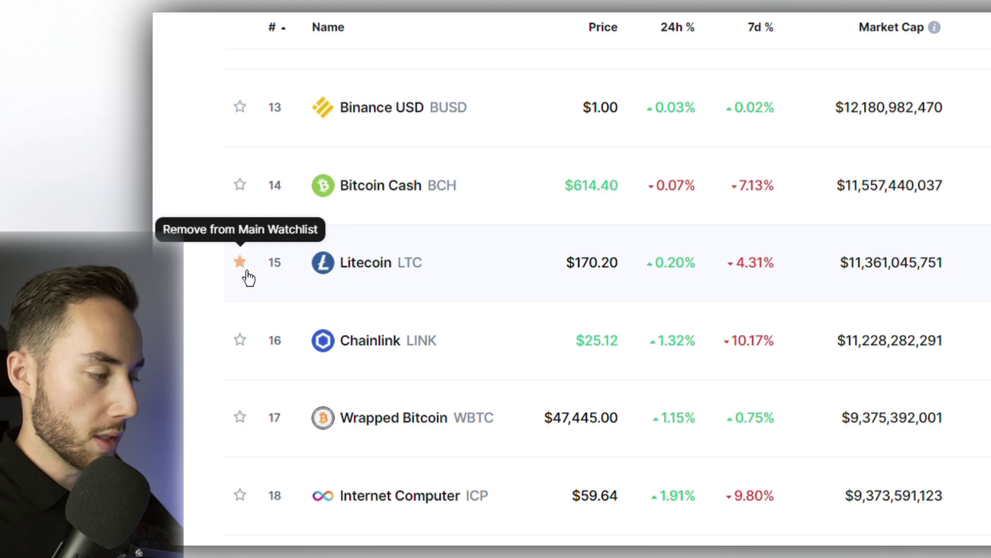
pyautogui.scroll(2, 213, 409)
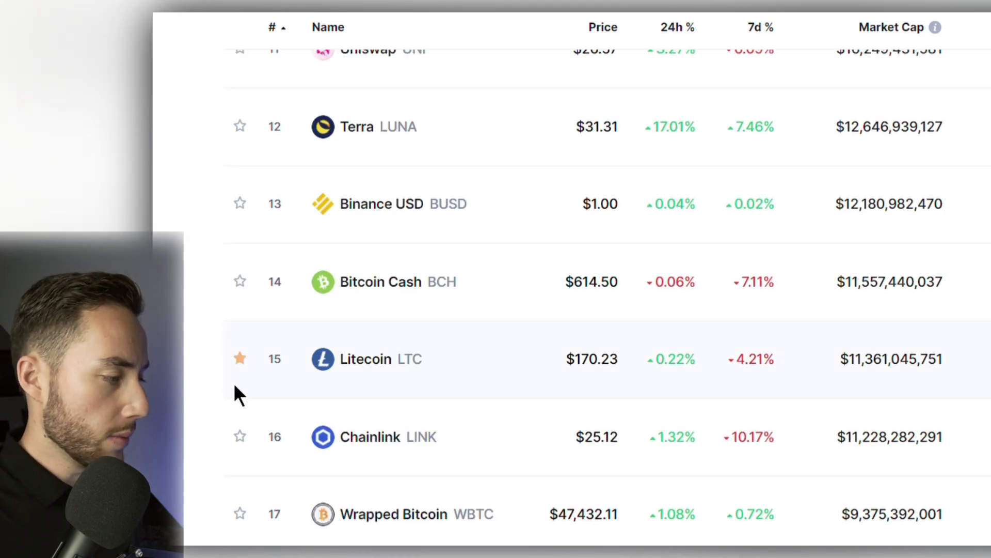
pyautogui.click(238, 360)
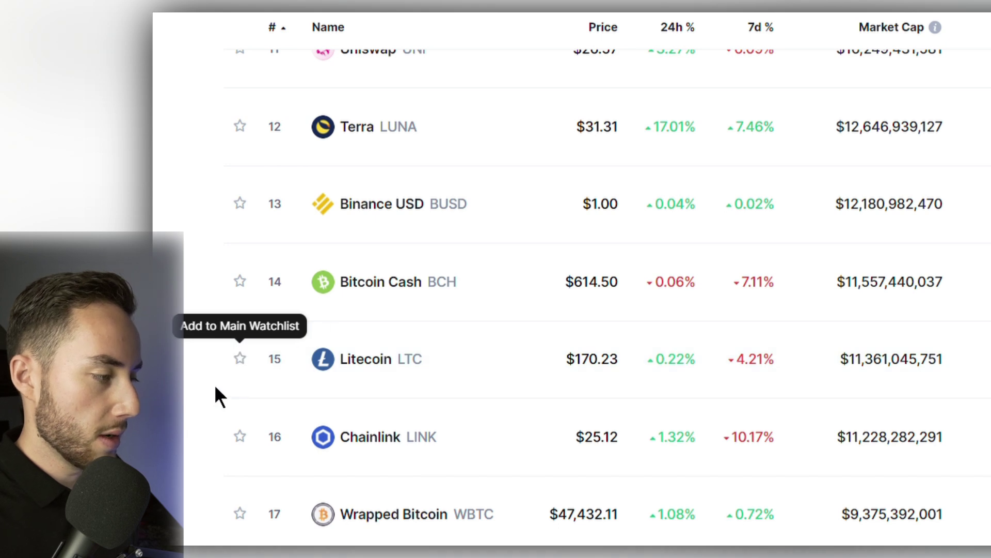
pyautogui.click(239, 362)
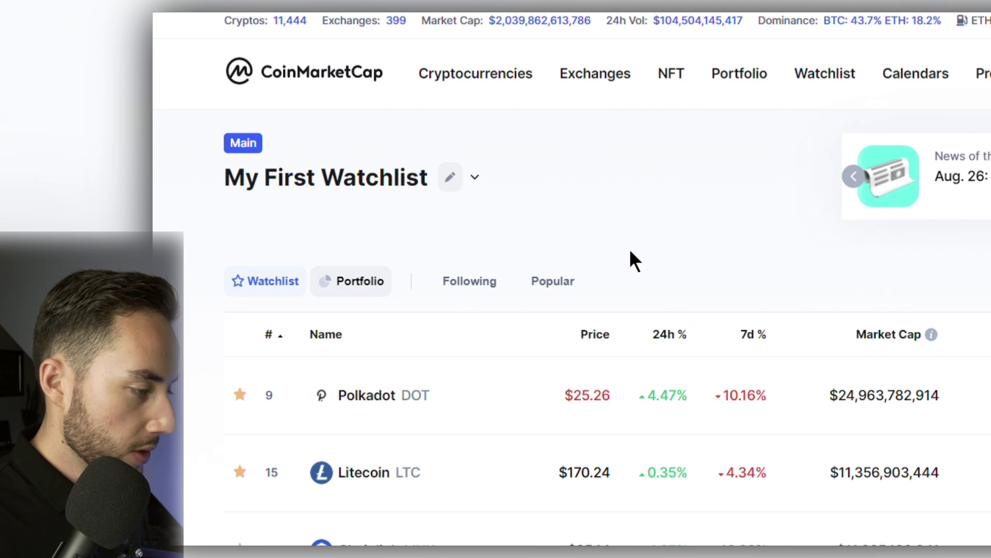
# Rename the watchlist to 'Watchlist for September' and switch its Public sharing on
pyautogui.scroll(-3, 627, 255)
pyautogui.scroll(3, 598, 265)
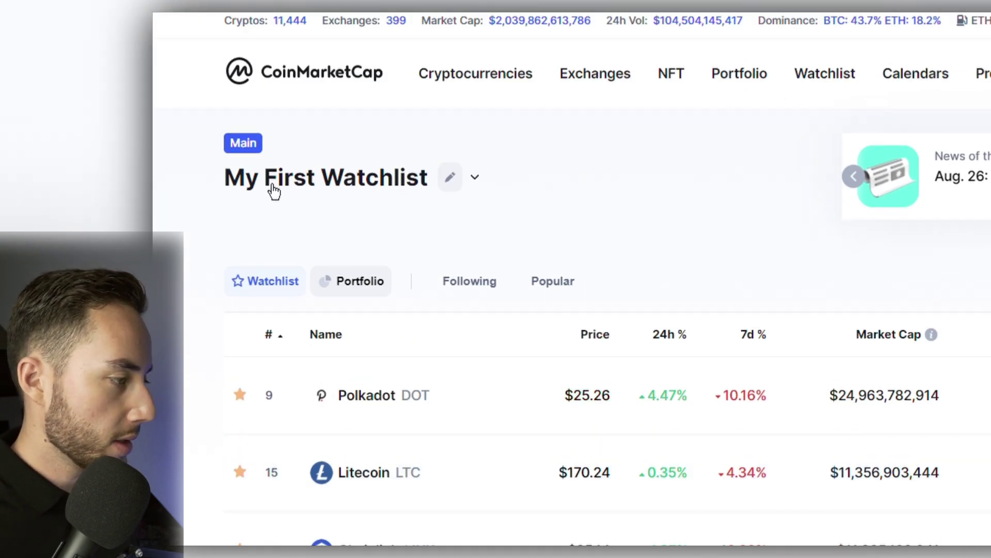
pyautogui.click(439, 174)
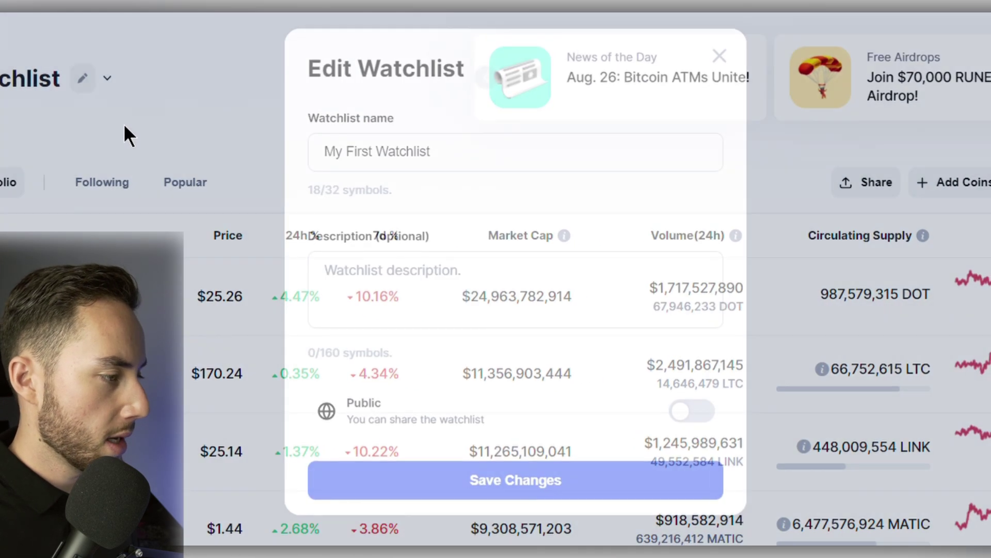
pyautogui.moveTo(476, 165); pyautogui.dragTo(140, 161)
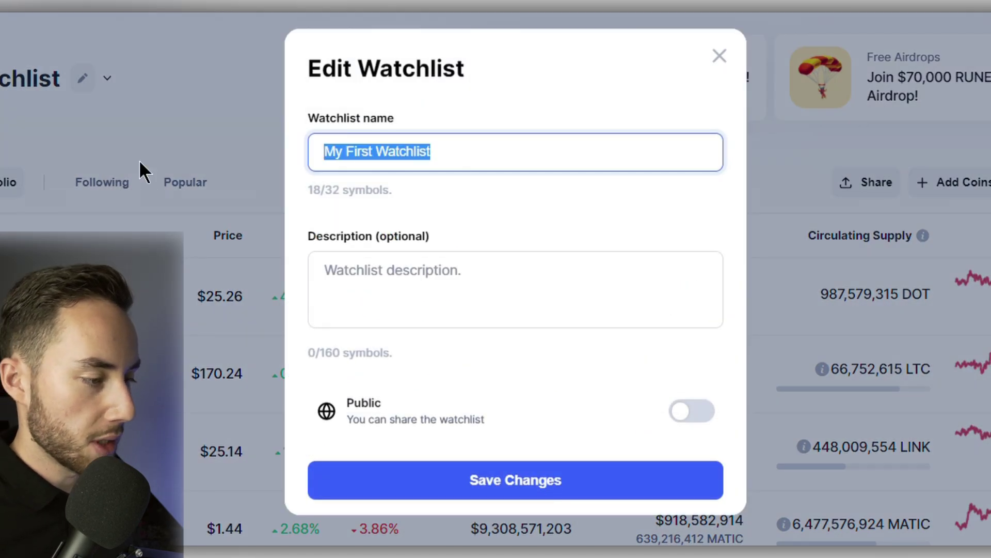
pyautogui.write('Watchlist for September')
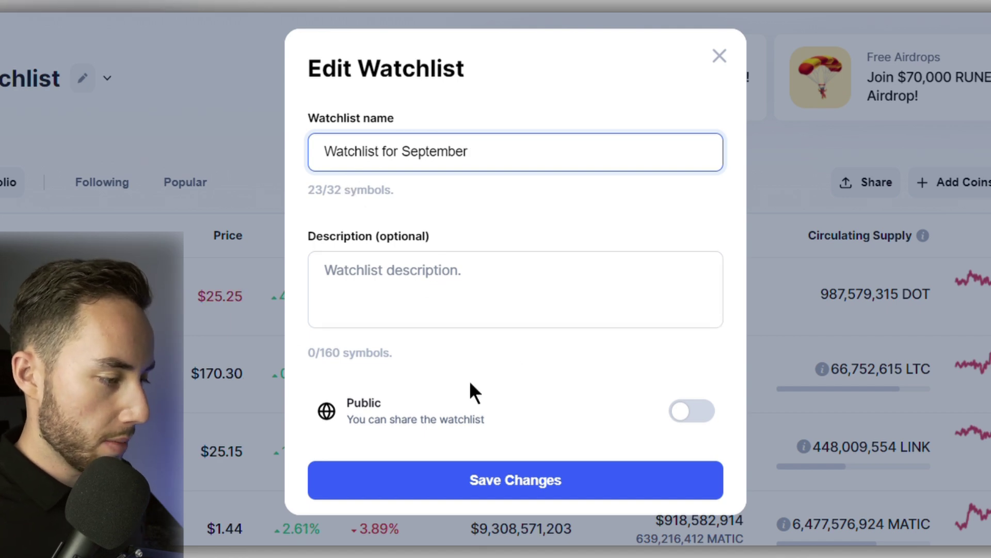
pyautogui.click(699, 419)
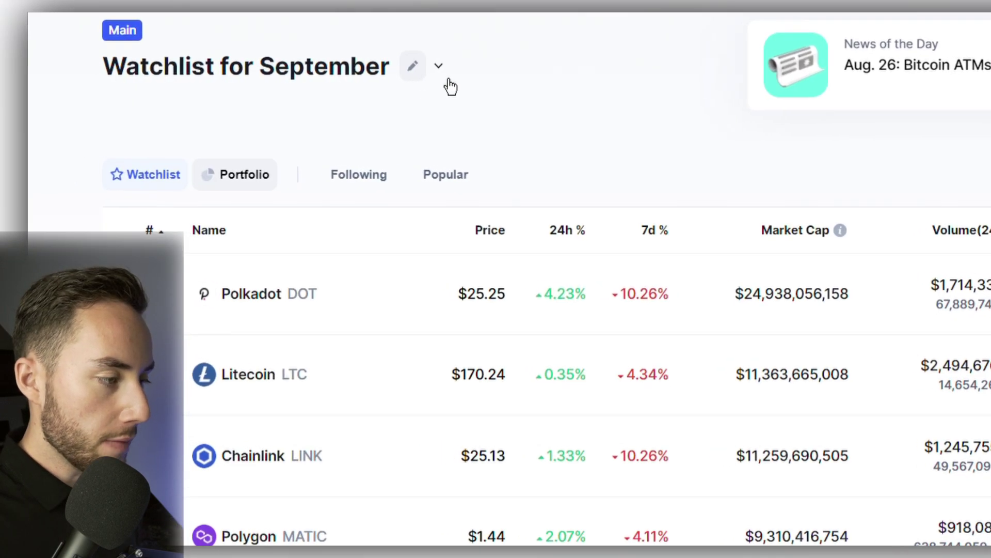
# Open the watchlists list, start a new watchlist, and sort the watchlist coins by price
pyautogui.click(441, 69)
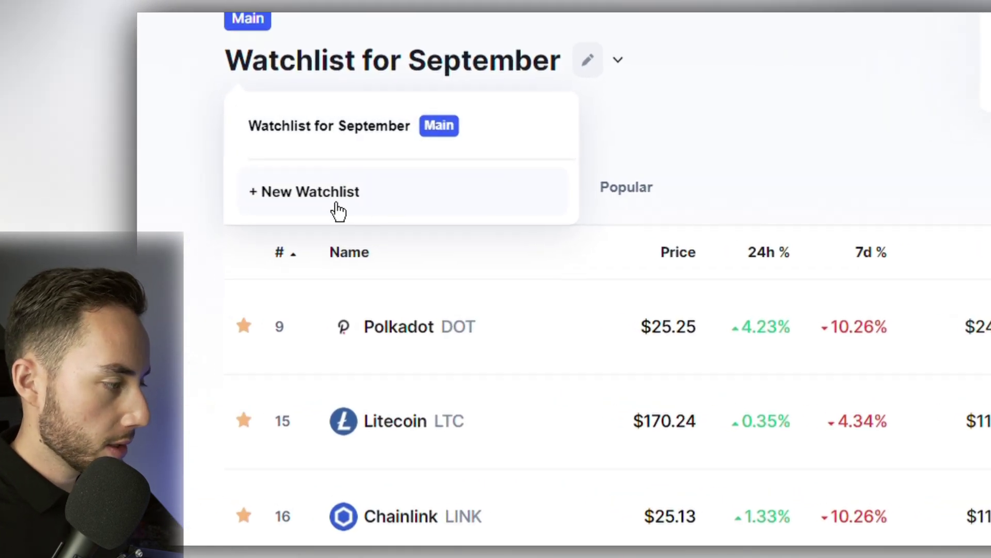
pyautogui.click(338, 211)
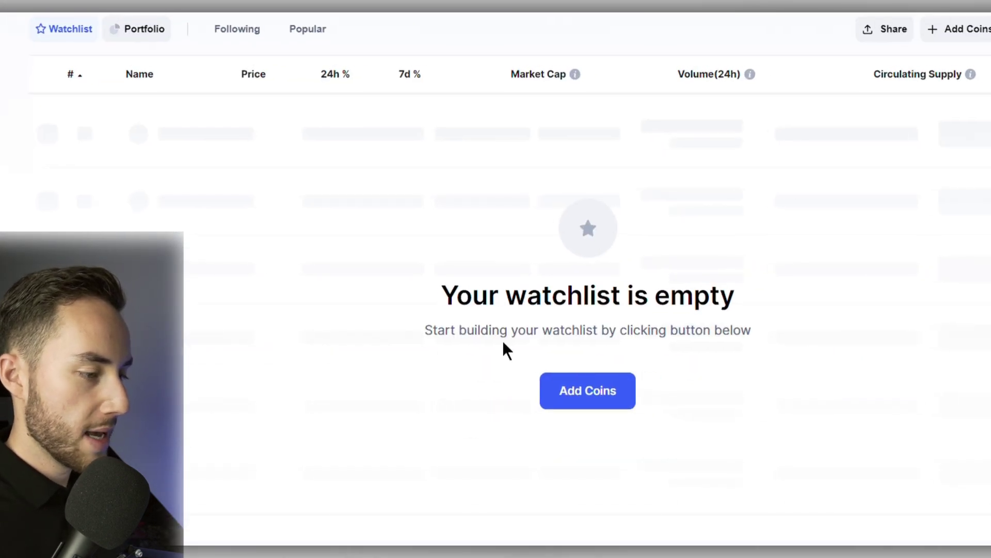
pyautogui.scroll(3, 591, 403)
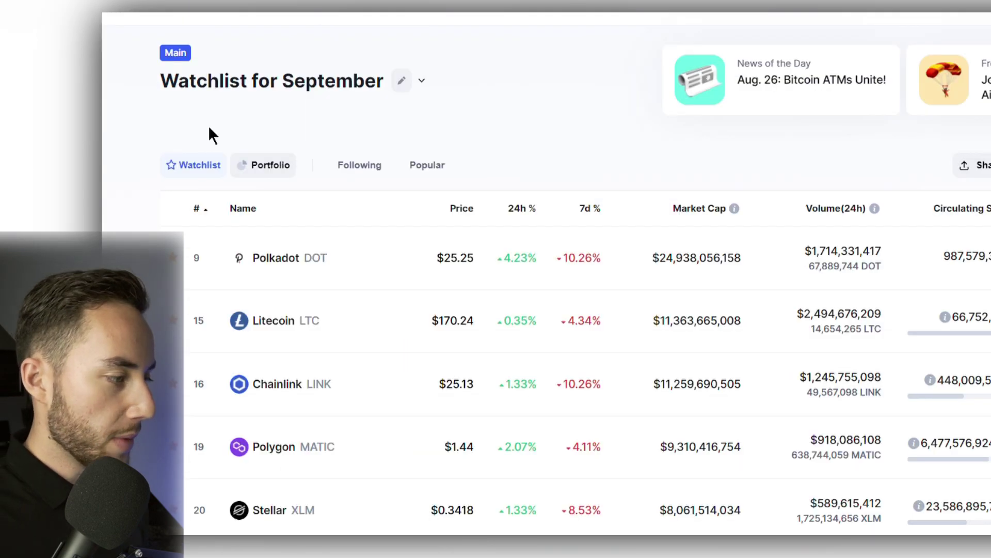
pyautogui.scroll(-2, 413, 186)
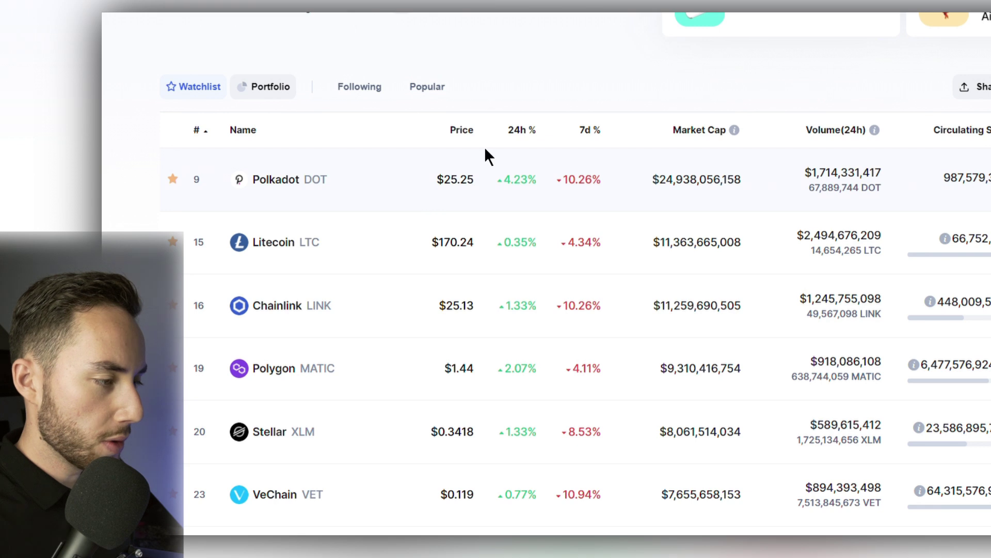
pyautogui.click(468, 130)
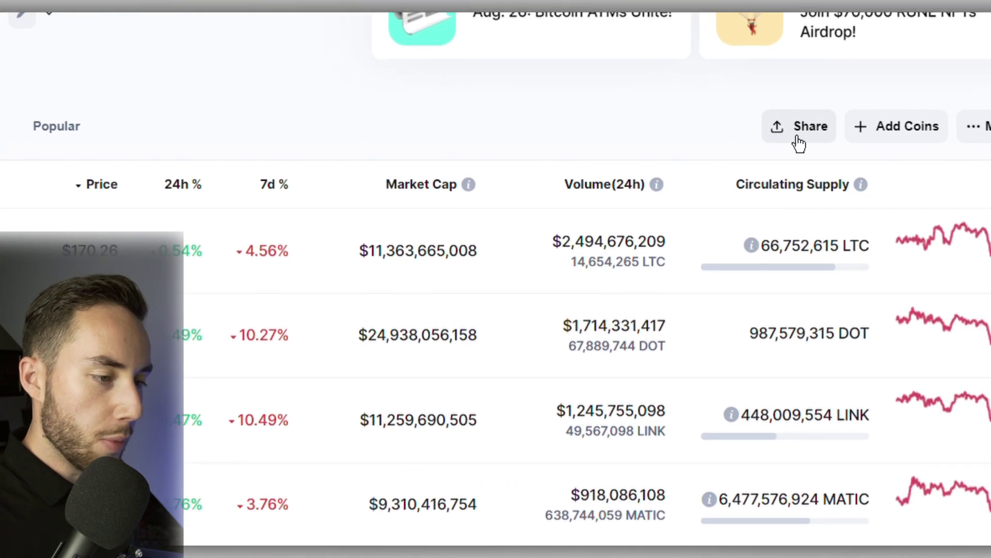
# Set Watchlist for September to public and copy its share link
pyautogui.click(798, 137)
pyautogui.click(773, 202)
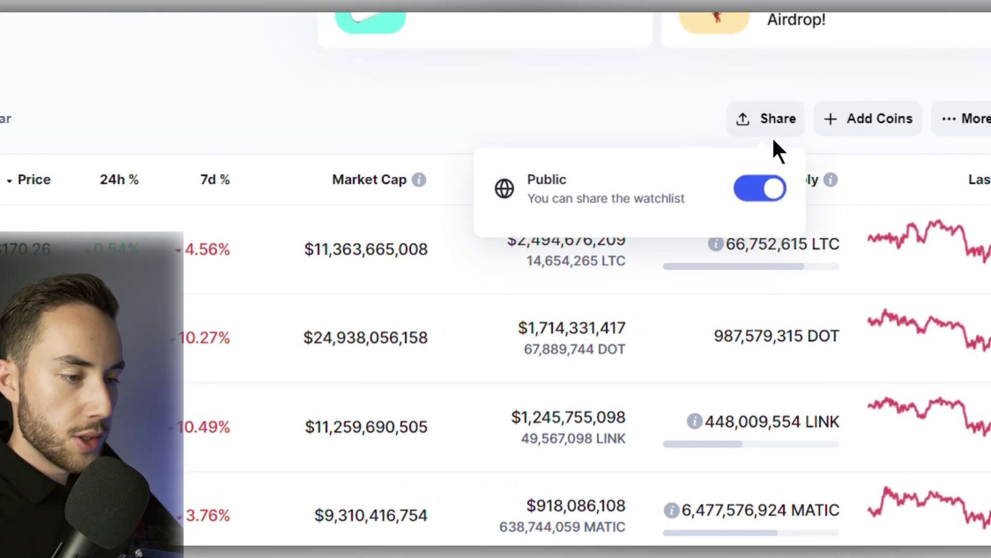
pyautogui.click(759, 279)
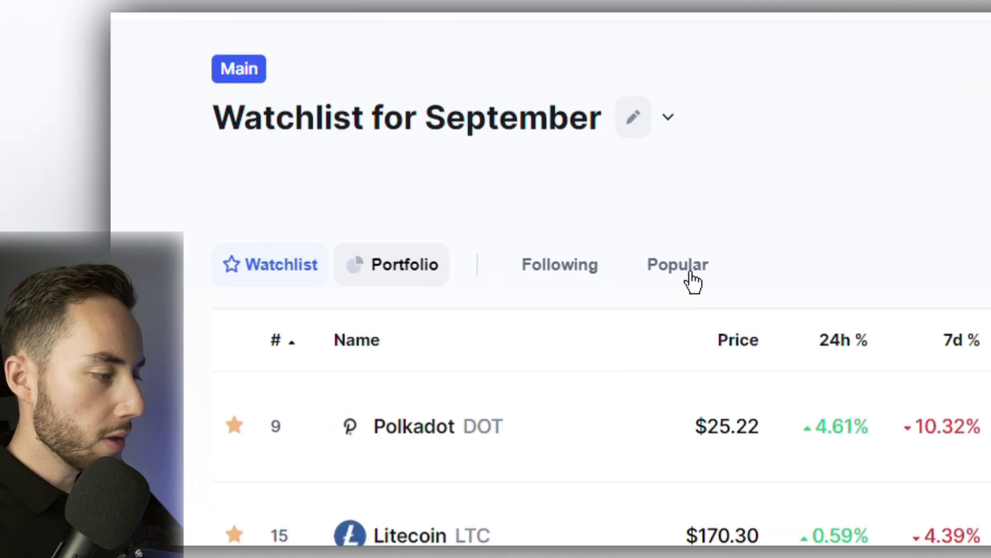
# On the Popular tab, follow CryptoMoonShots 2021 and X100 Tokens 2021
pyautogui.click(700, 280)
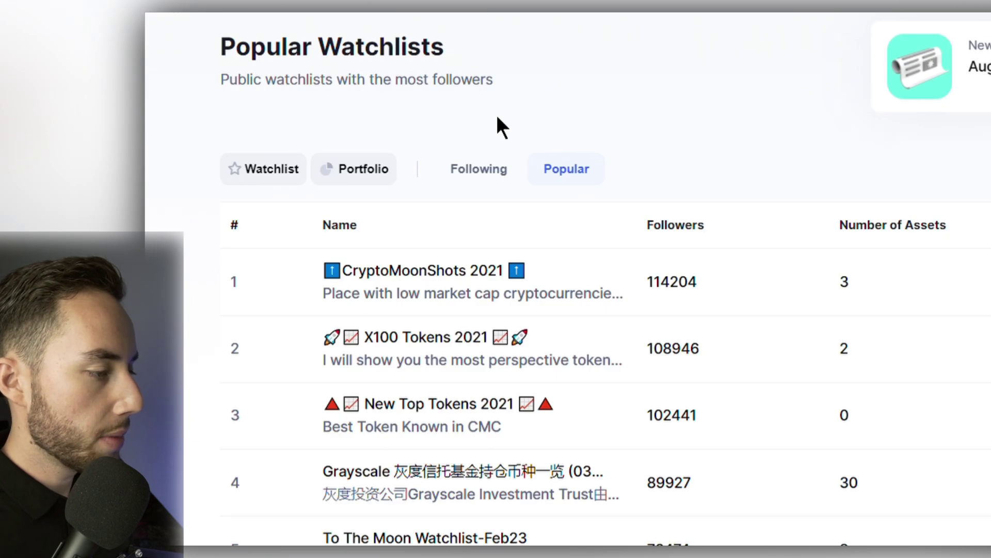
pyautogui.scroll(-2, 667, 199)
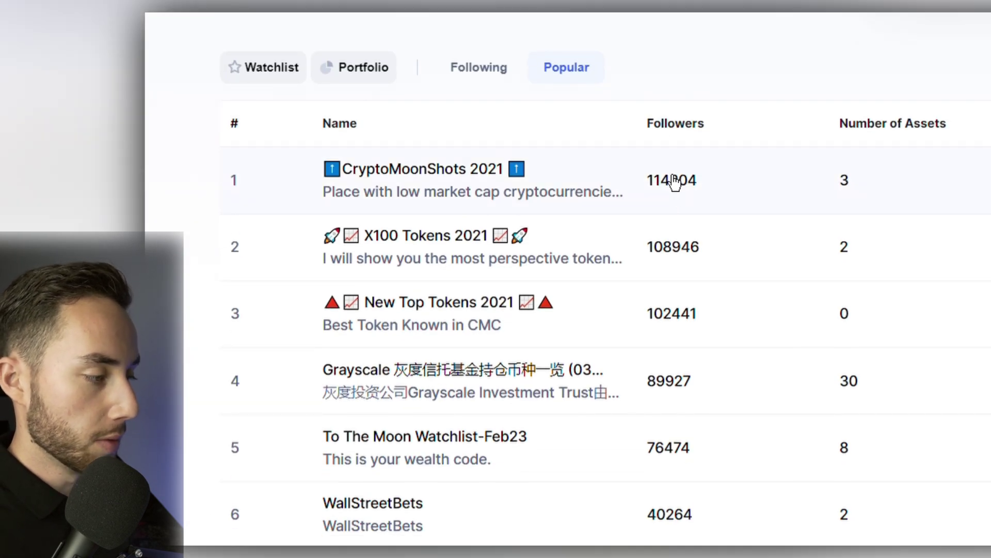
pyautogui.scroll(-4, 673, 186)
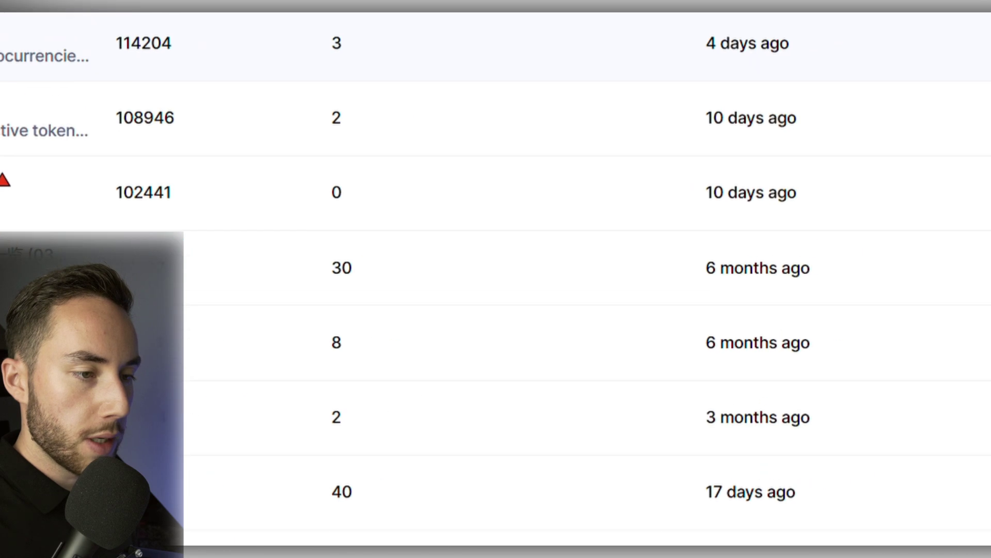
pyautogui.click(793, 119)
pyautogui.click(800, 199)
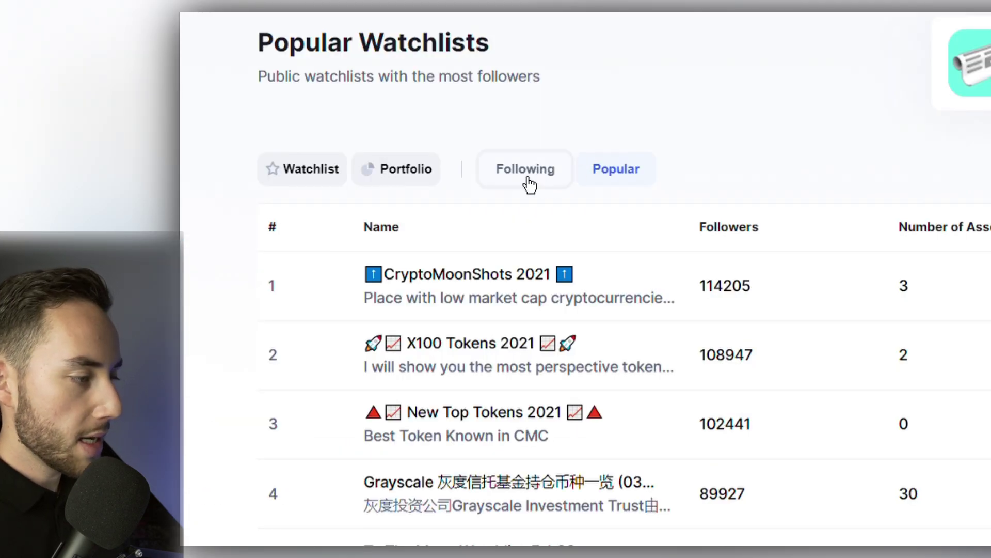
# Check the Following tab, open CryptoMoonShots 2021, and view its Cardence.io coin page
pyautogui.click(516, 191)
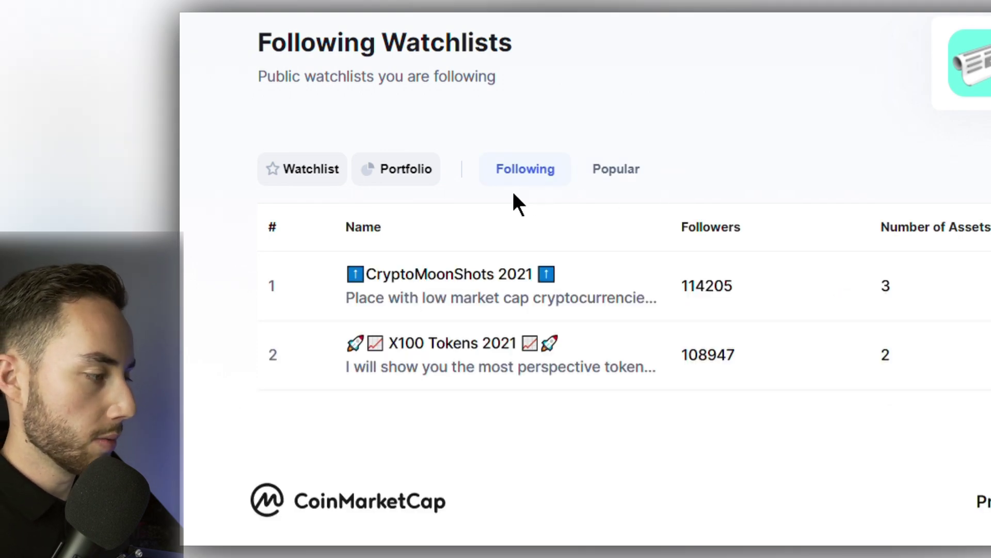
pyautogui.scroll(-2, 537, 186)
pyautogui.click(511, 175)
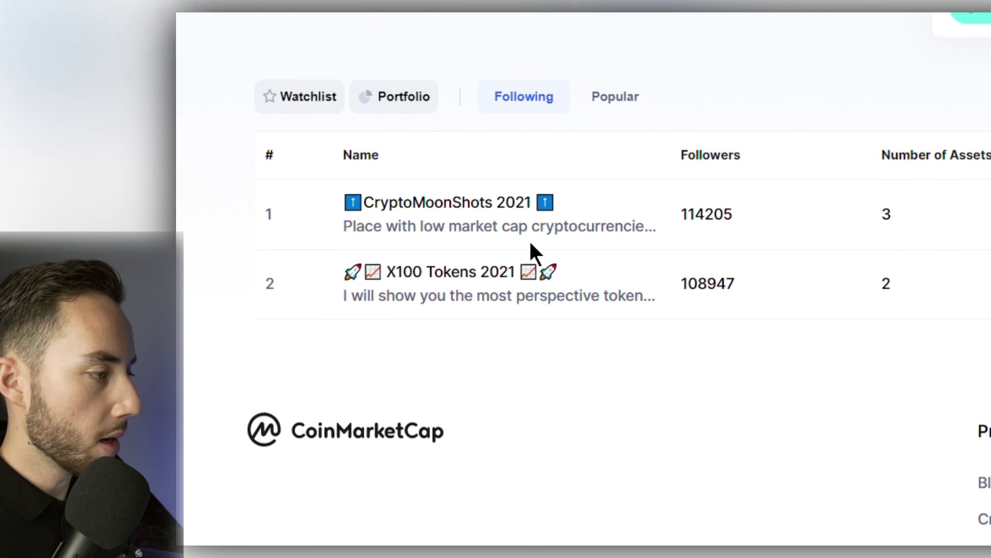
pyautogui.scroll(-5, 957, 276)
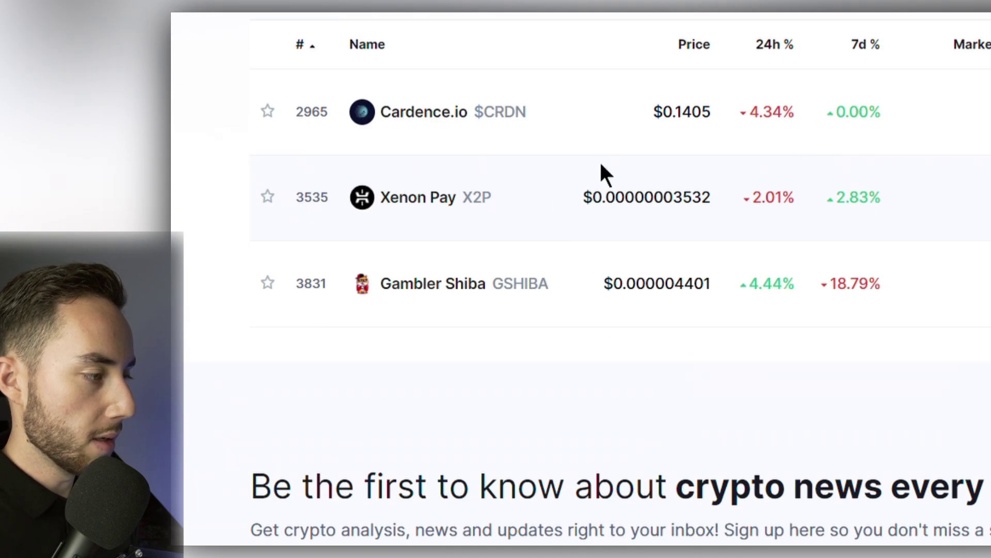
pyautogui.scroll(5, 940, 243)
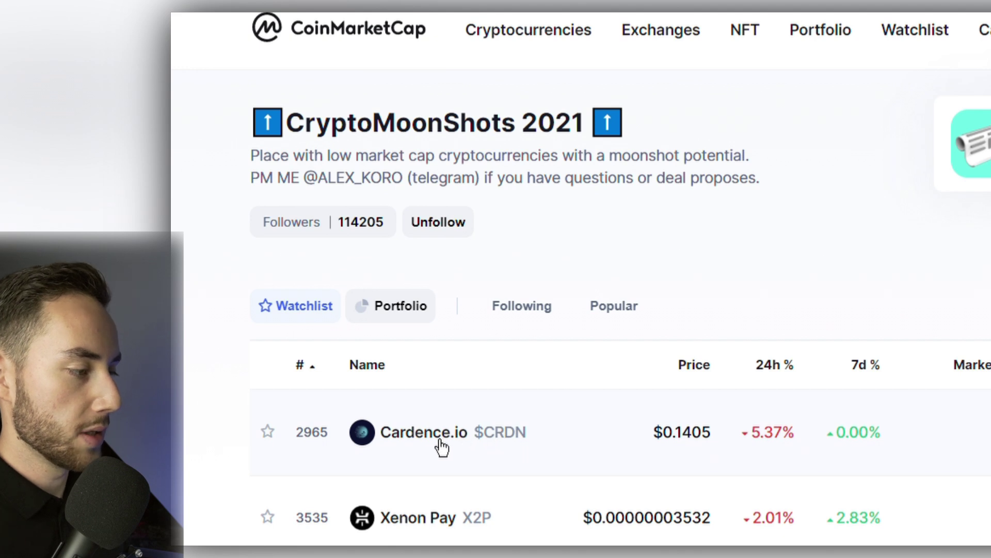
pyautogui.click(384, 408)
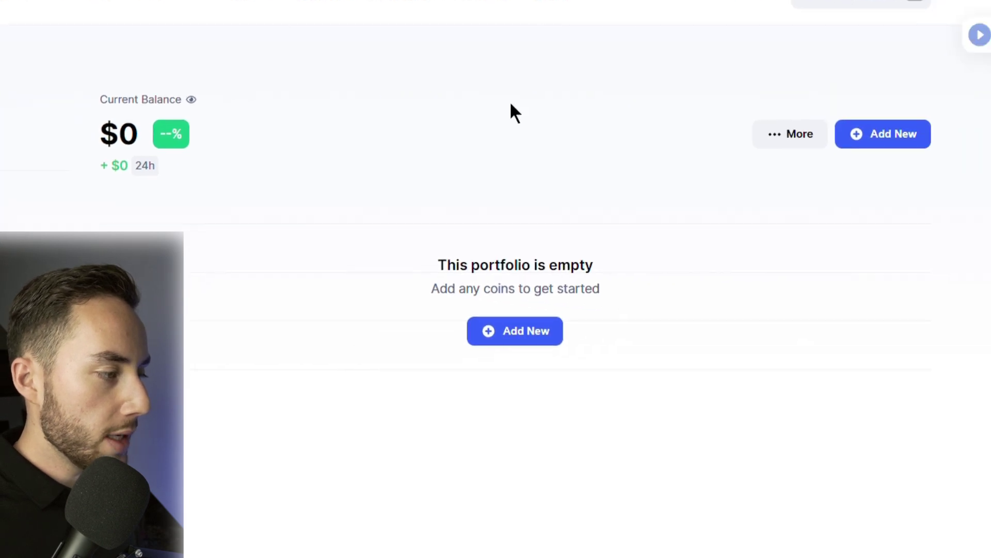
# Through More > Edit portfolio, replace 'My Main Portfolio' with 'Exchange #1' and save
pyautogui.click(817, 149)
pyautogui.click(800, 179)
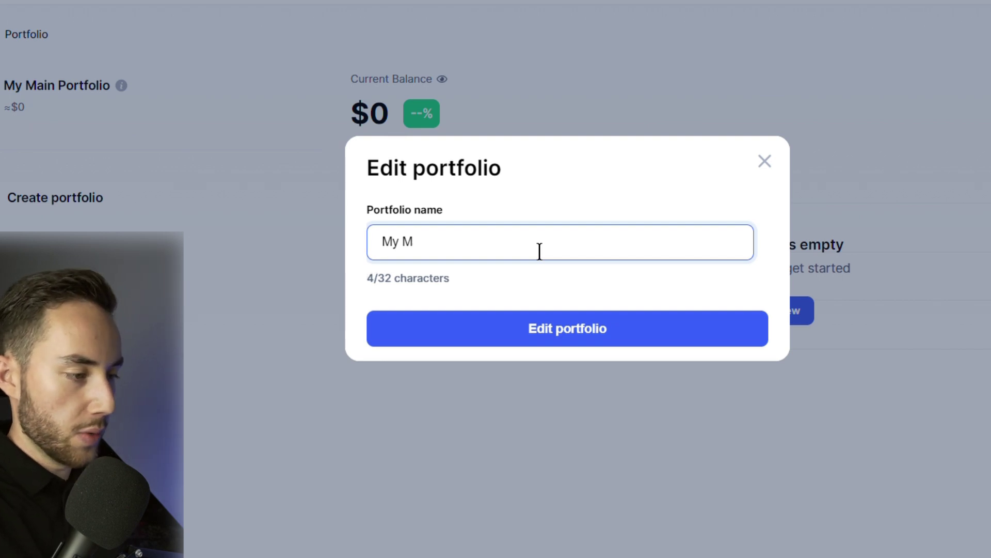
pyautogui.press('BackSpace')
pyautogui.press('BackSpace')
pyautogui.press('BackSpace')
pyautogui.press('BackSpace')
pyautogui.press('BackSpace')
pyautogui.write('Exchange #1')
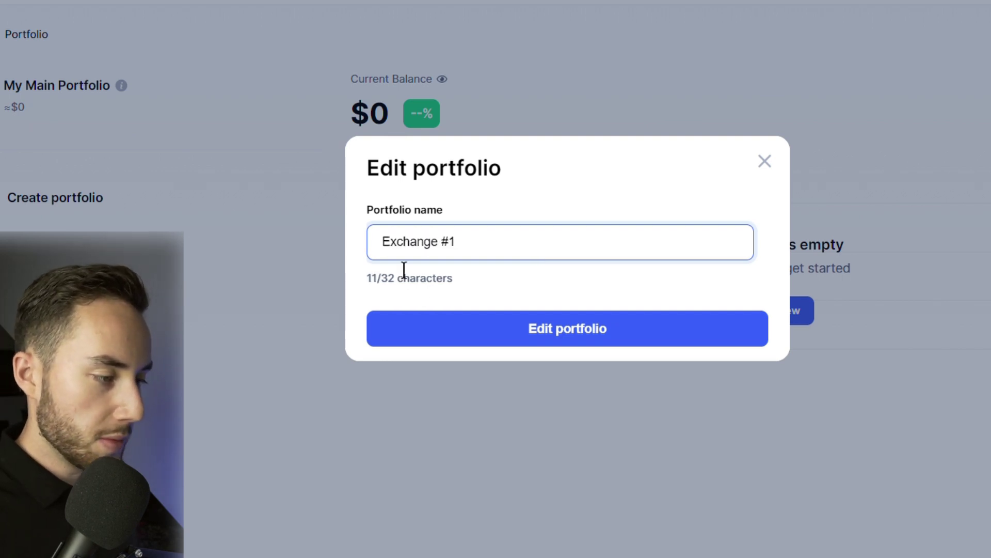
pyautogui.click(499, 339)
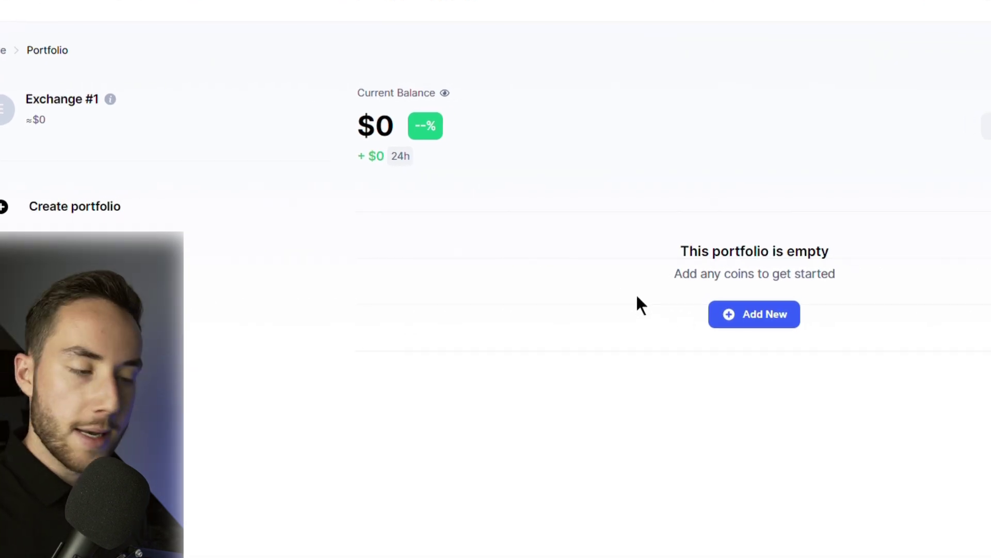
# Enter a new Bitcoin buy of 0.05 BTC with a $10 fee
pyautogui.click(740, 339)
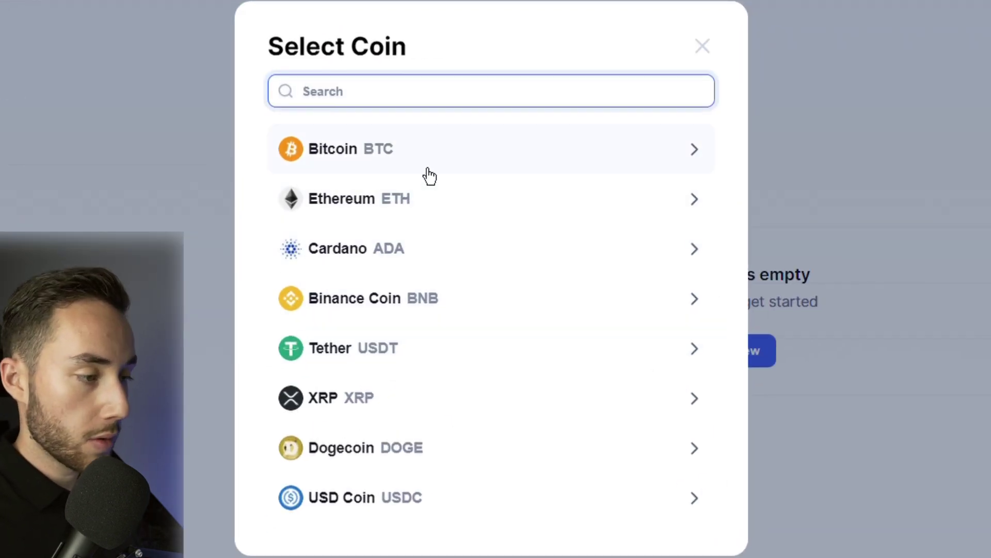
pyautogui.click(427, 172)
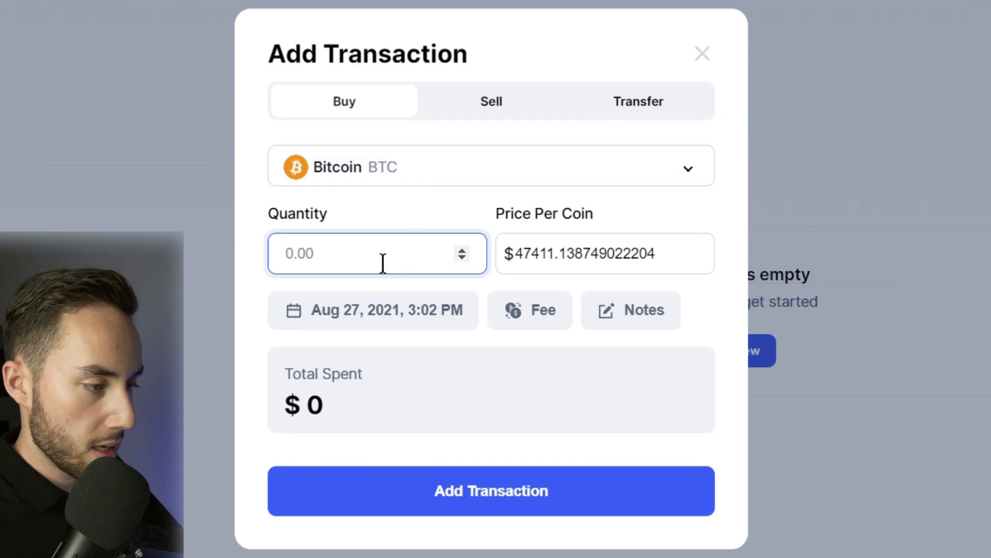
pyautogui.write('.')
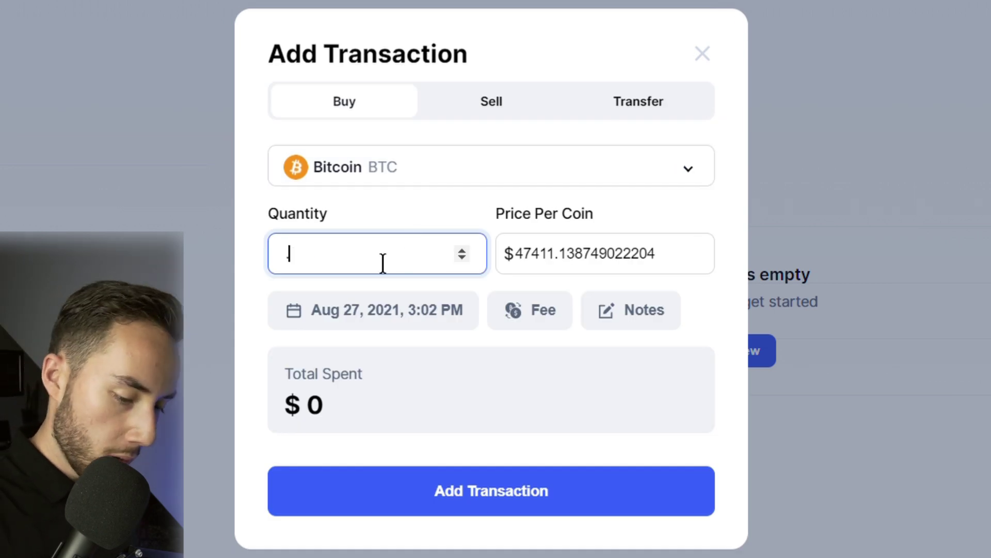
pyautogui.write('05')
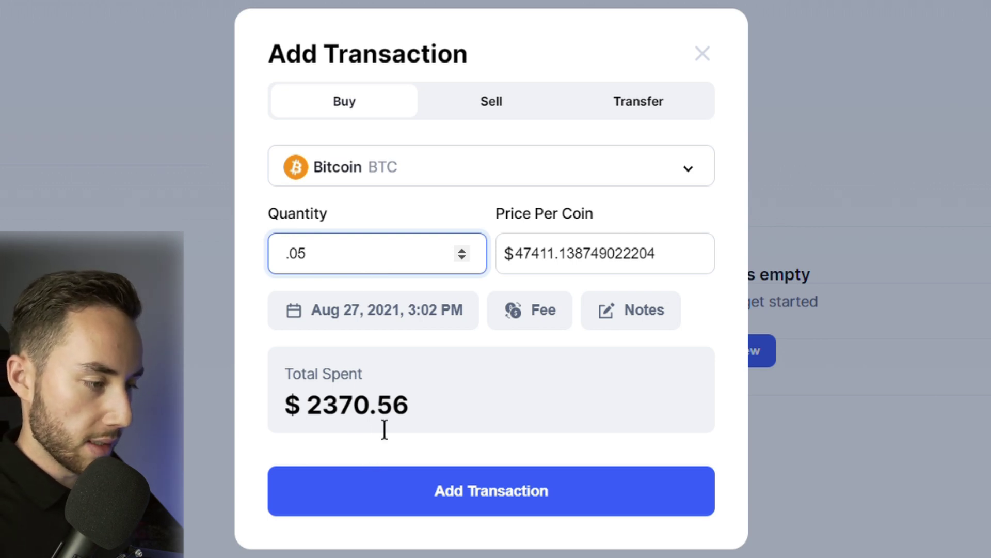
pyautogui.click(527, 325)
pyautogui.write('10')
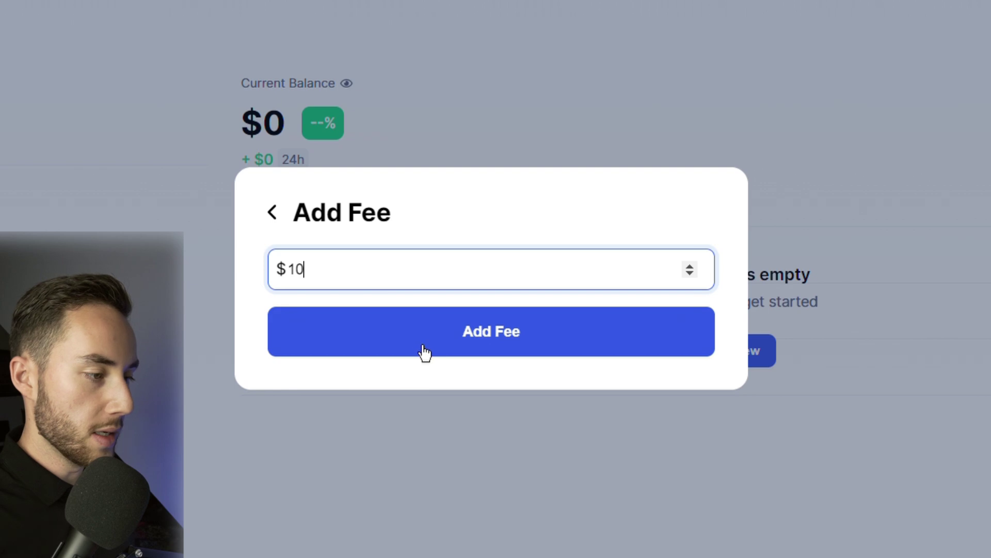
pyautogui.click(418, 348)
# Save the 0.05 BTC buy without a note, then hide and re-show the portfolio balance
pyautogui.click(645, 325)
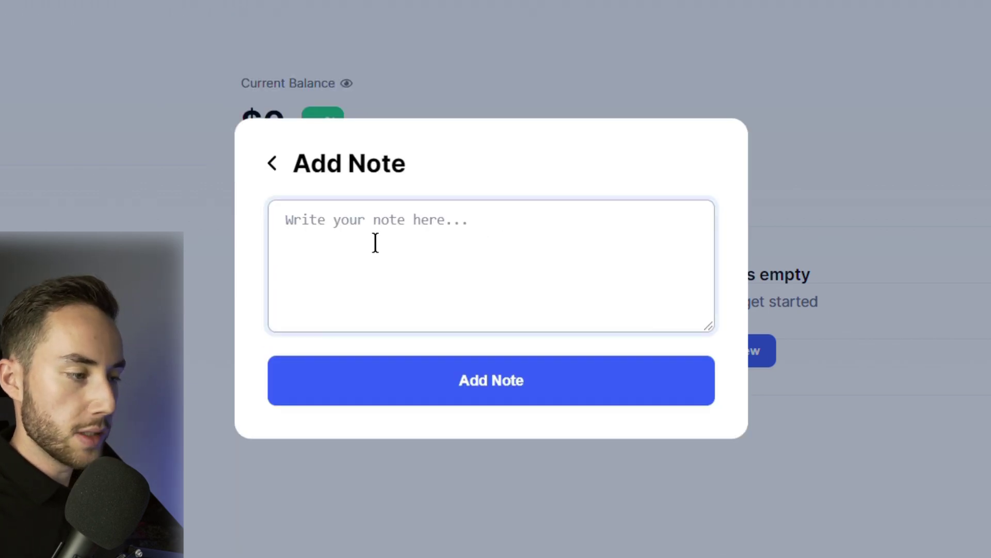
pyautogui.click(283, 176)
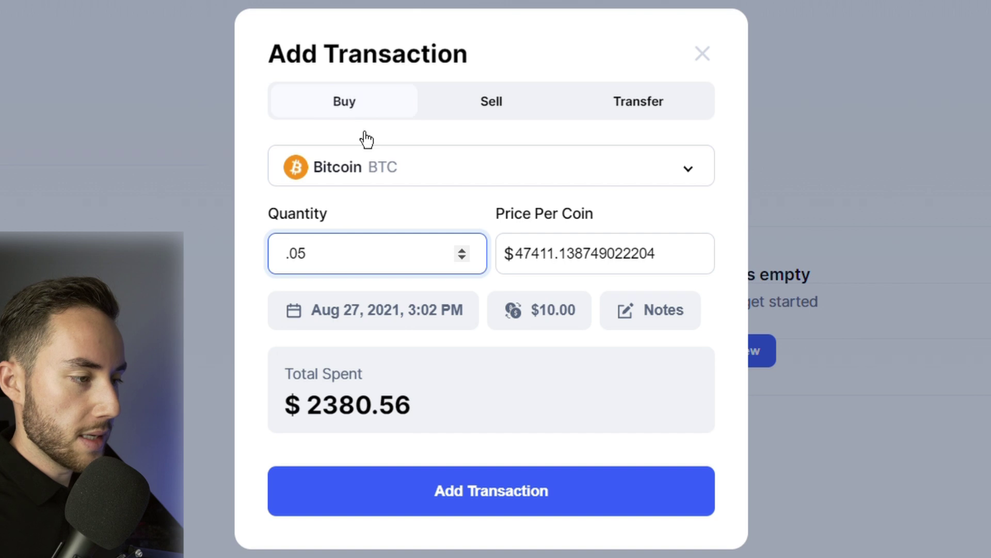
pyautogui.click(457, 485)
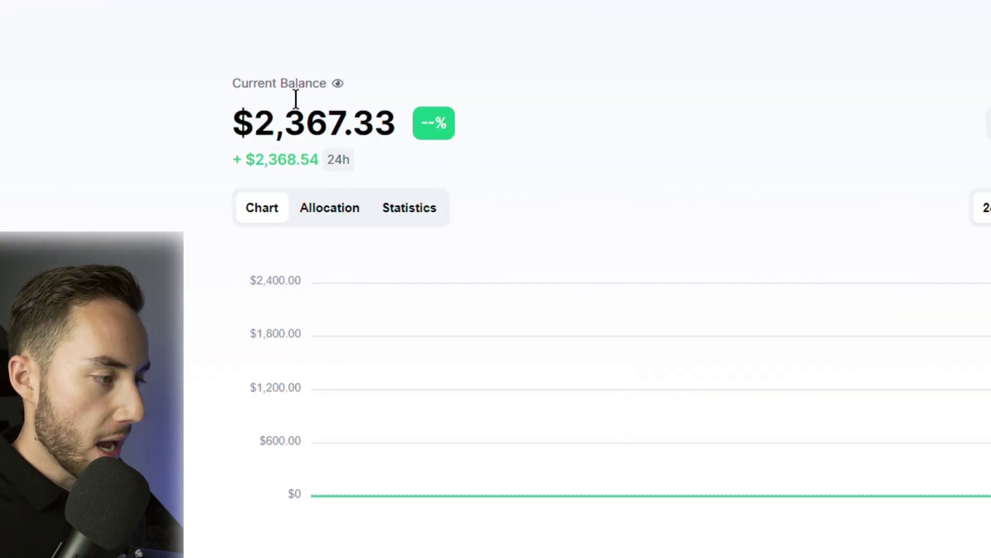
pyautogui.click(345, 92)
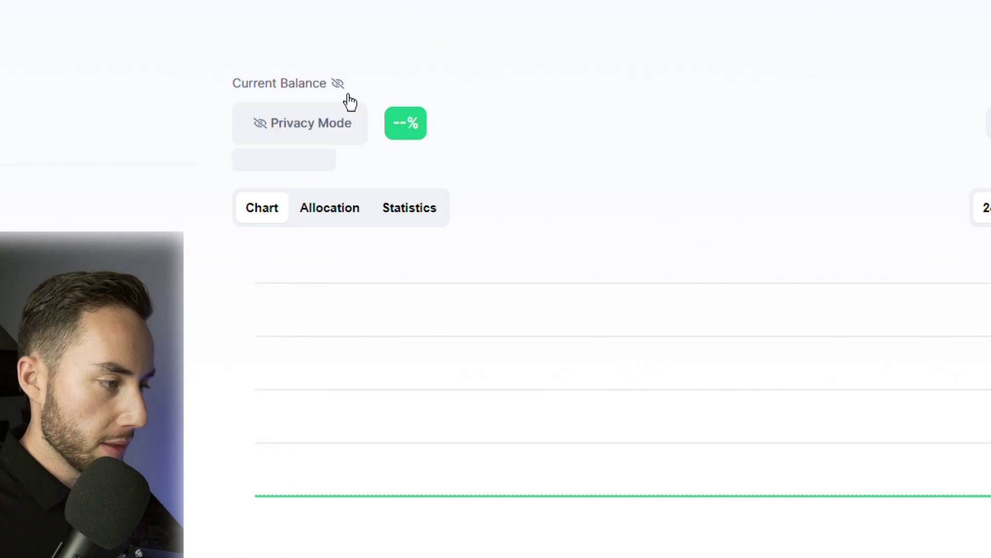
pyautogui.click(312, 76)
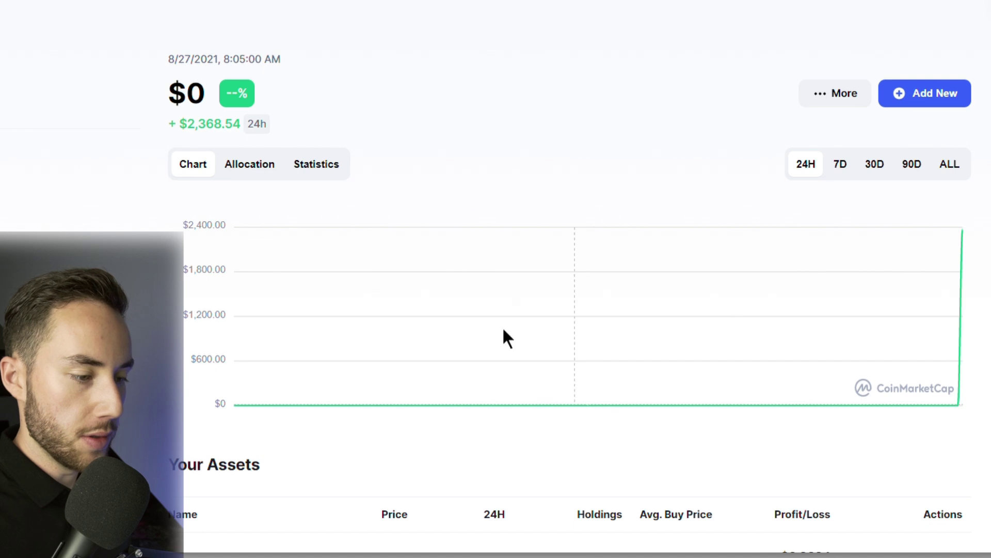
pyautogui.click(934, 99)
pyautogui.click(402, 150)
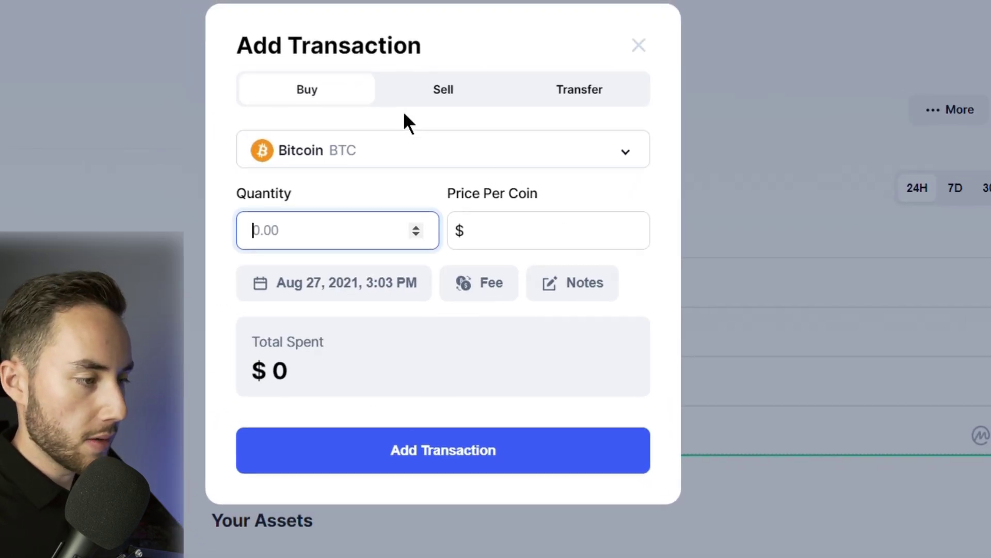
pyautogui.click(441, 88)
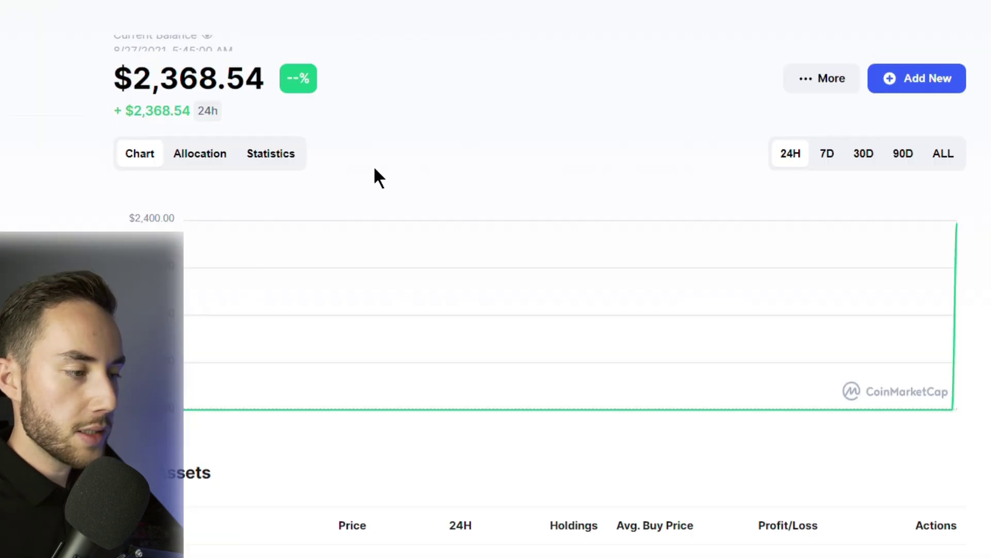
pyautogui.click(703, 54)
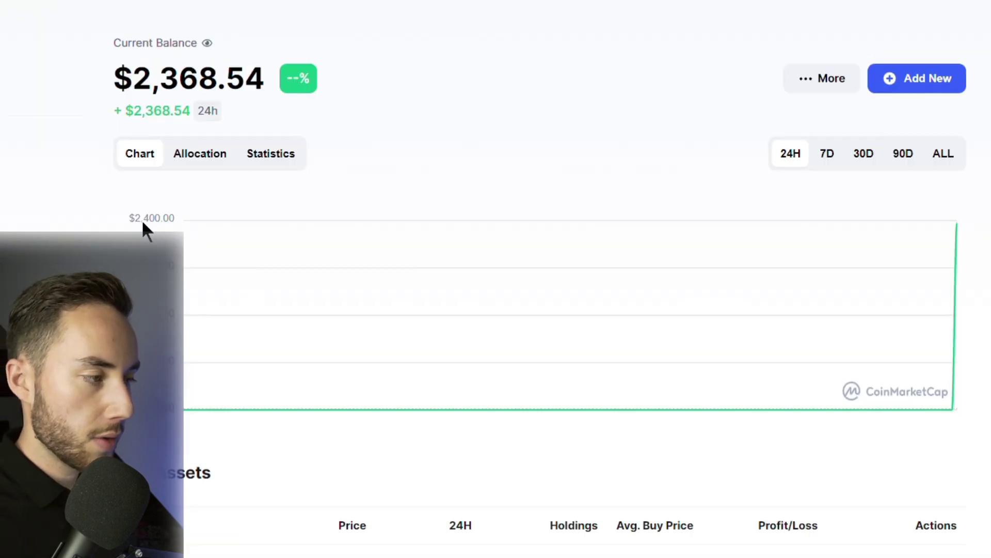
pyautogui.scroll(-3, 184, 305)
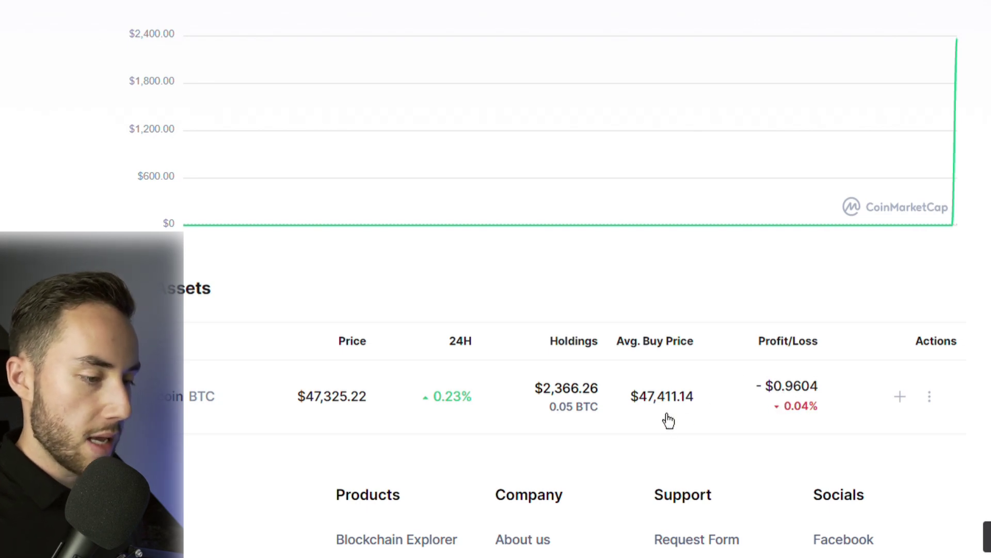
pyautogui.scroll(3, 503, 435)
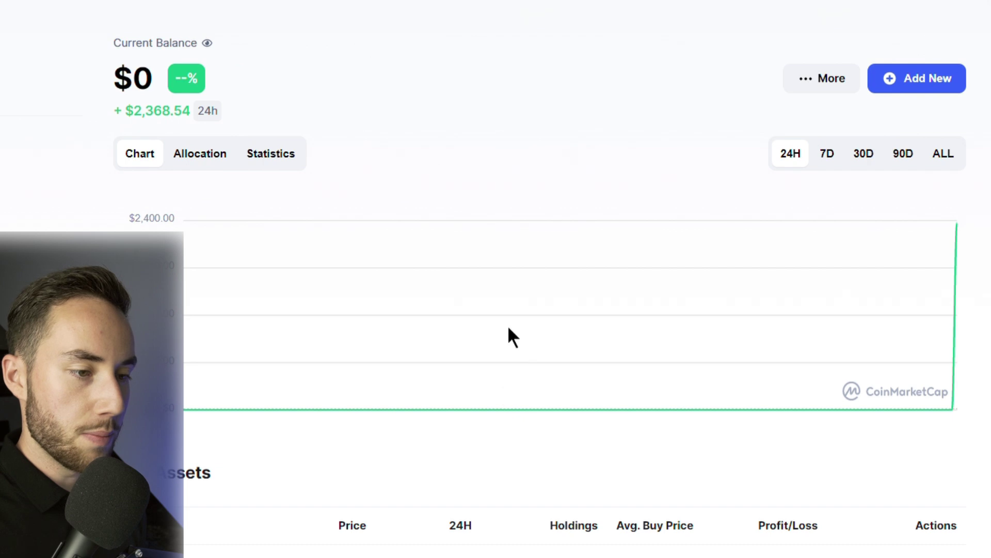